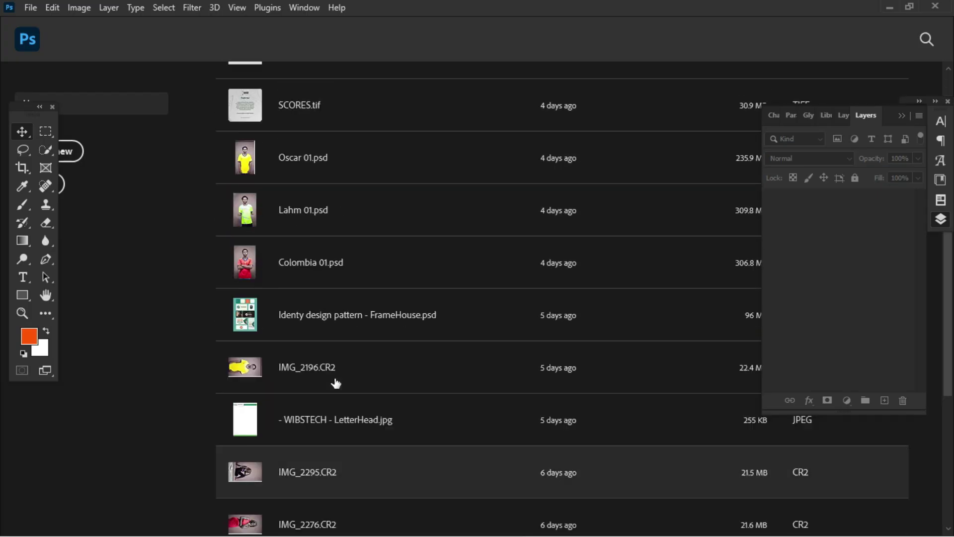
Step: Start a blank 1080 × 1080 px document at 300 ppi from the File menu
{"action": "left_click", "coordinate": [31, 9]}
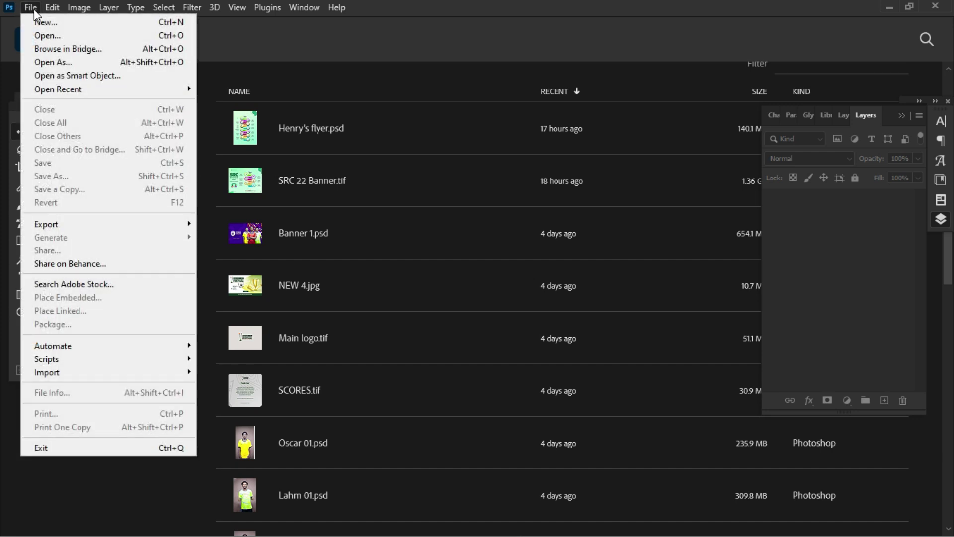
{"action": "left_click", "coordinate": [41, 21]}
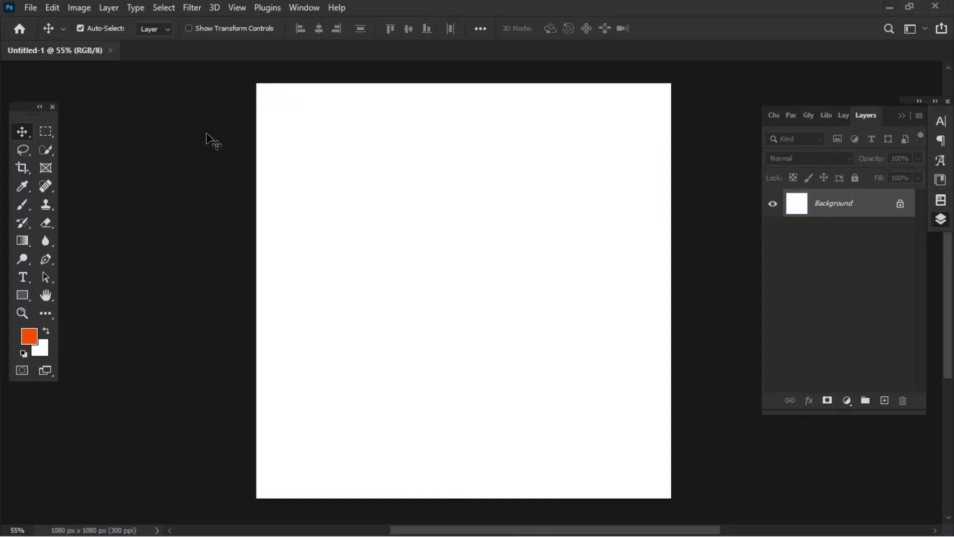
Step: Place the cutout photo of the woman holding a phone as an embedded image
{"action": "left_click", "coordinate": [36, 7]}
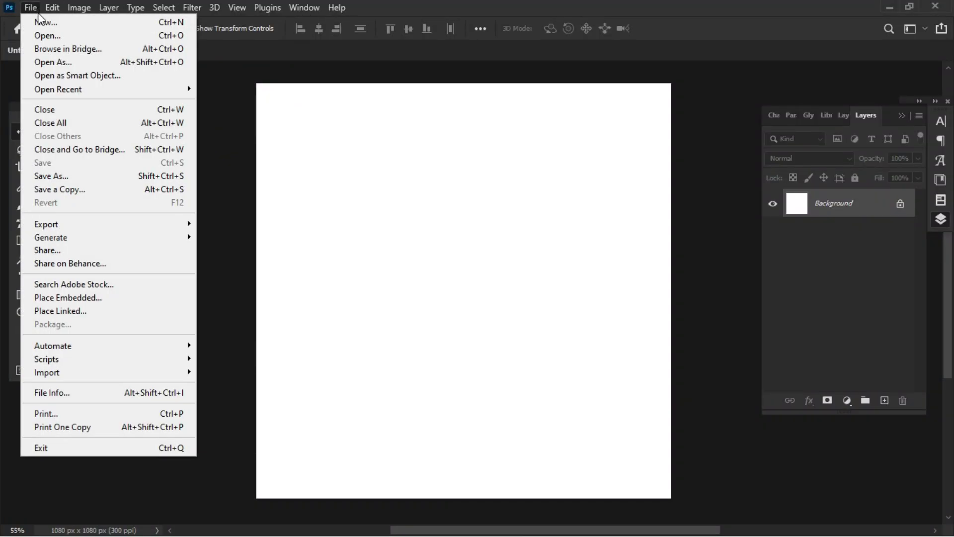
{"action": "left_click", "coordinate": [85, 296]}
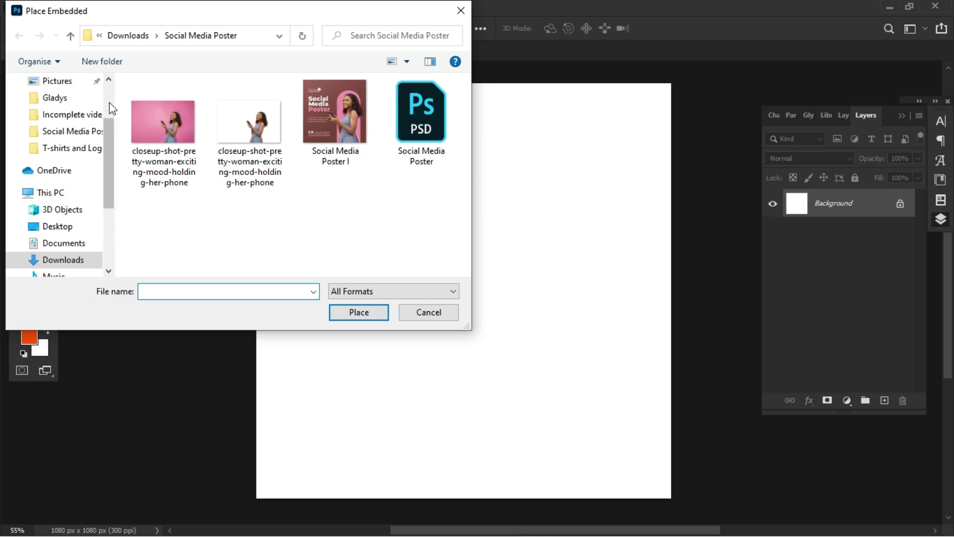
{"action": "left_click", "coordinate": [257, 125]}
{"action": "left_click_drag", "start_coordinate": [265, 144], "coordinate": [365, 318]}
{"action": "left_click", "coordinate": [365, 317]}
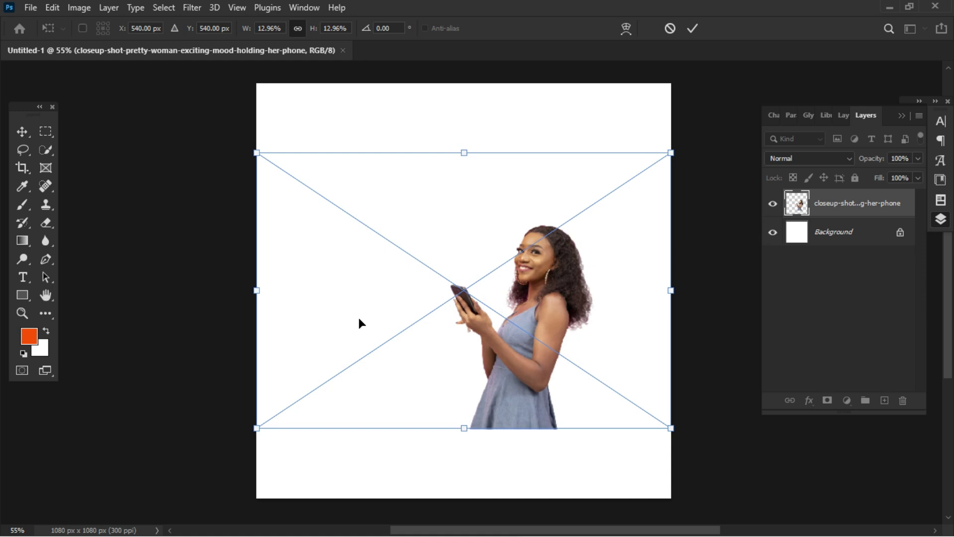
Step: Enlarge the woman photo to about 20% and move it lower on the canvas
{"action": "left_click_drag", "start_coordinate": [669, 155], "coordinate": [695, 72]}
{"action": "key", "text": "ctrl+minus"}
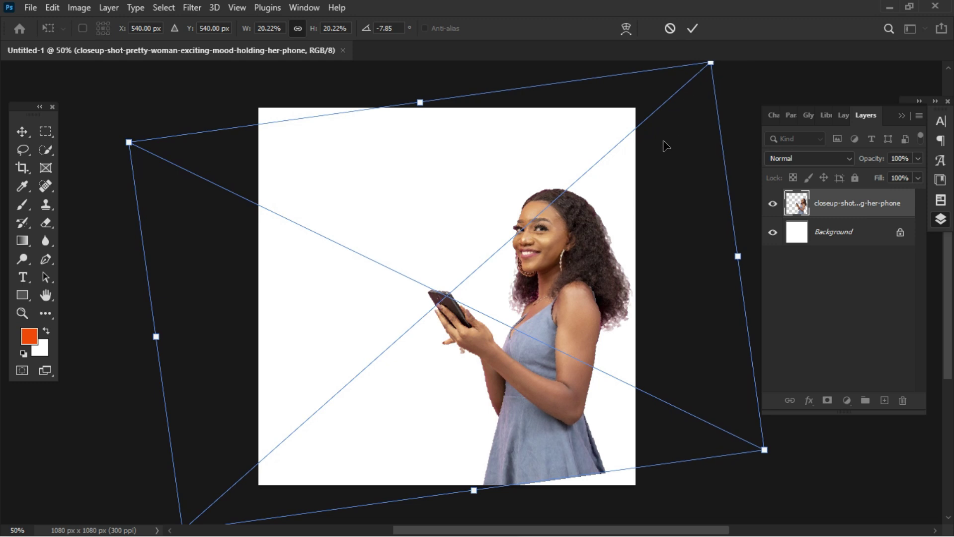
{"action": "left_click_drag", "start_coordinate": [584, 278], "coordinate": [586, 303]}
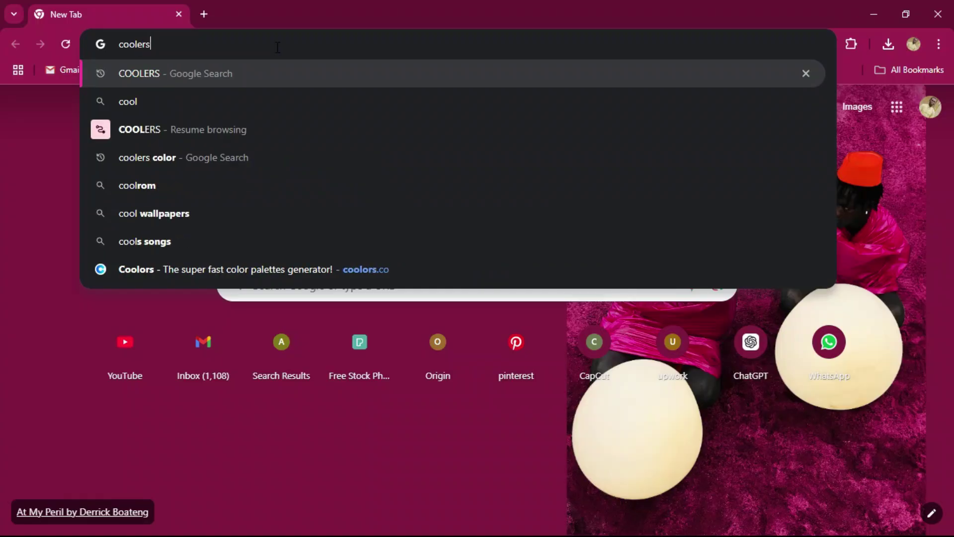
Step: Search for 'coolers' and open the Coolors palette generator from the results
{"action": "key", "text": "Return"}
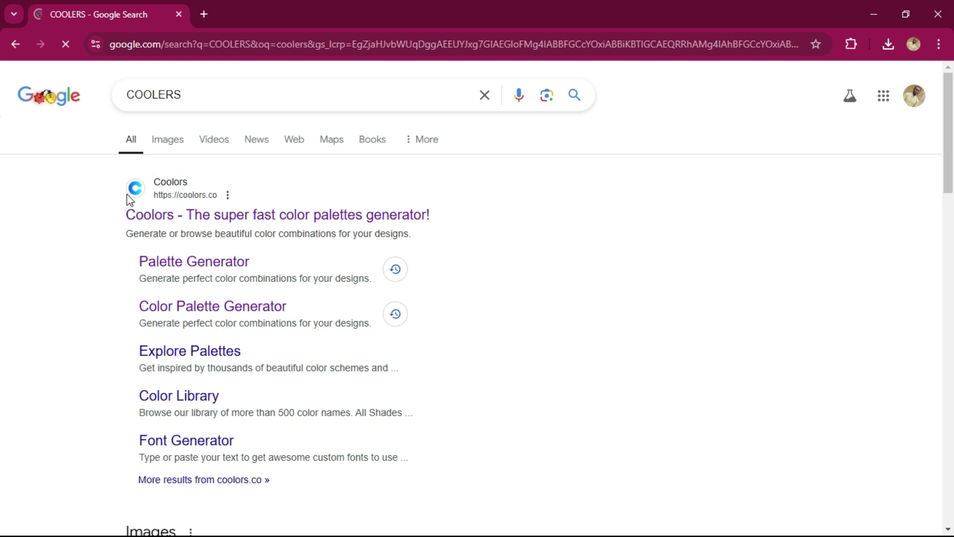
{"action": "left_click", "coordinate": [172, 190]}
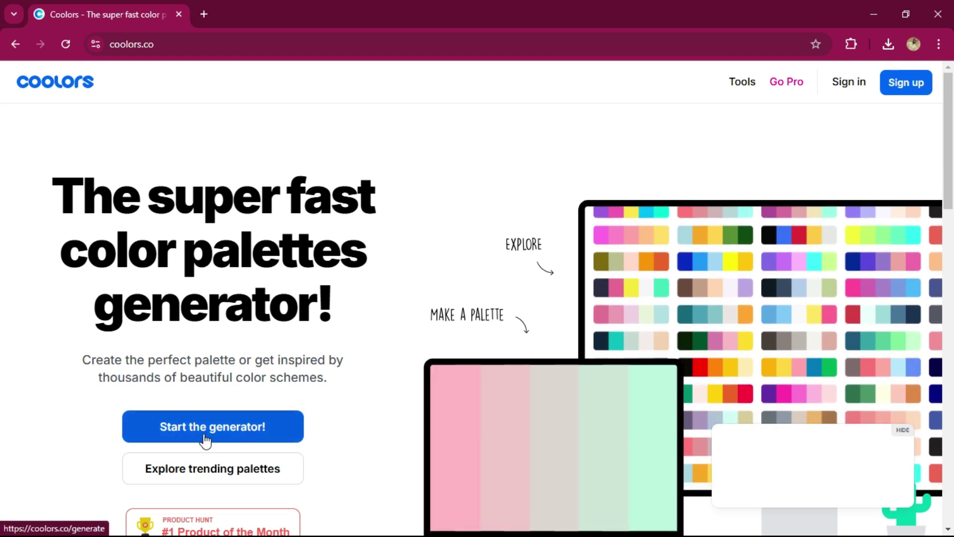
{"action": "left_click", "coordinate": [225, 435]}
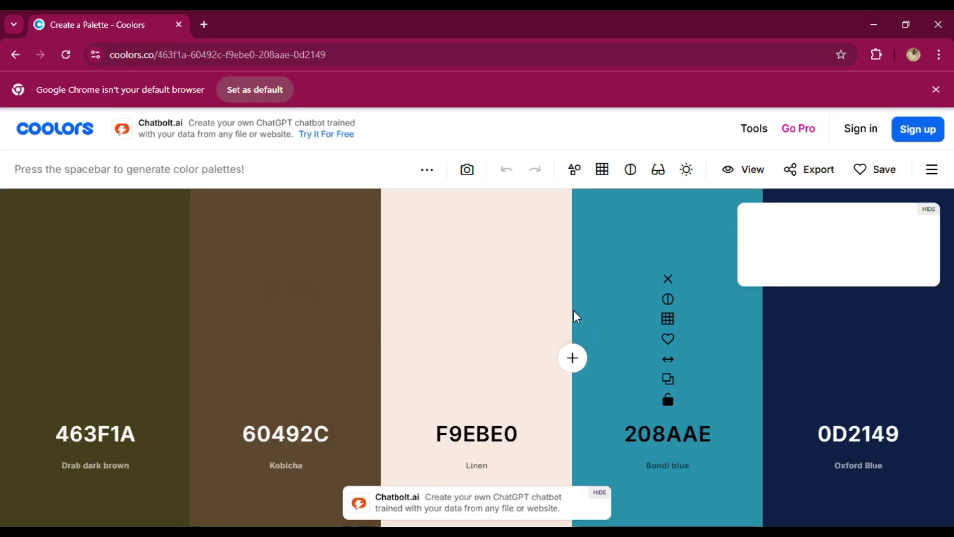
Step: Generate a few random palettes, then upload the woman-on-pink photo to extract colours
{"action": "key", "text": "space"}
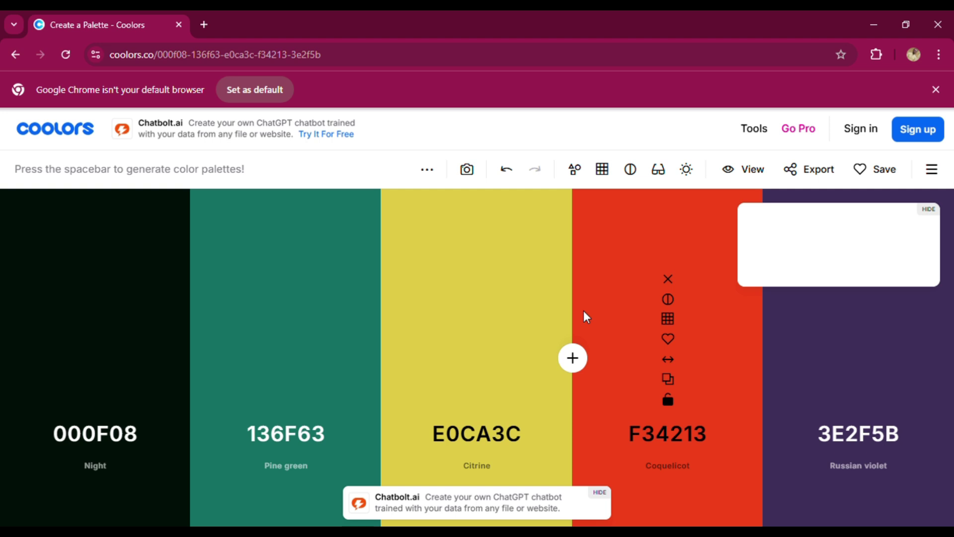
{"action": "key", "text": "space"}
{"action": "key", "text": "space"}
{"action": "key", "text": "space"}
{"action": "key", "text": "space"}
{"action": "key", "text": "space"}
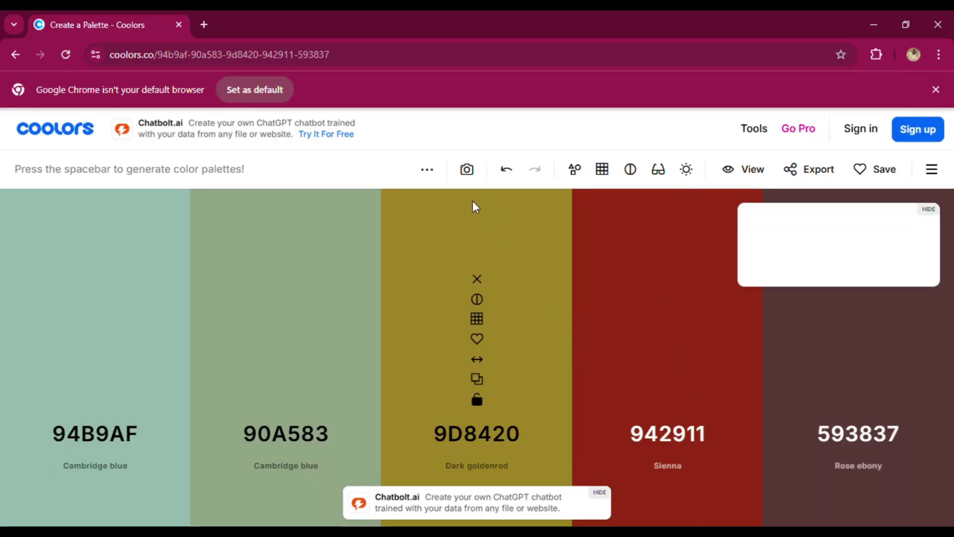
{"action": "left_click", "coordinate": [467, 169]}
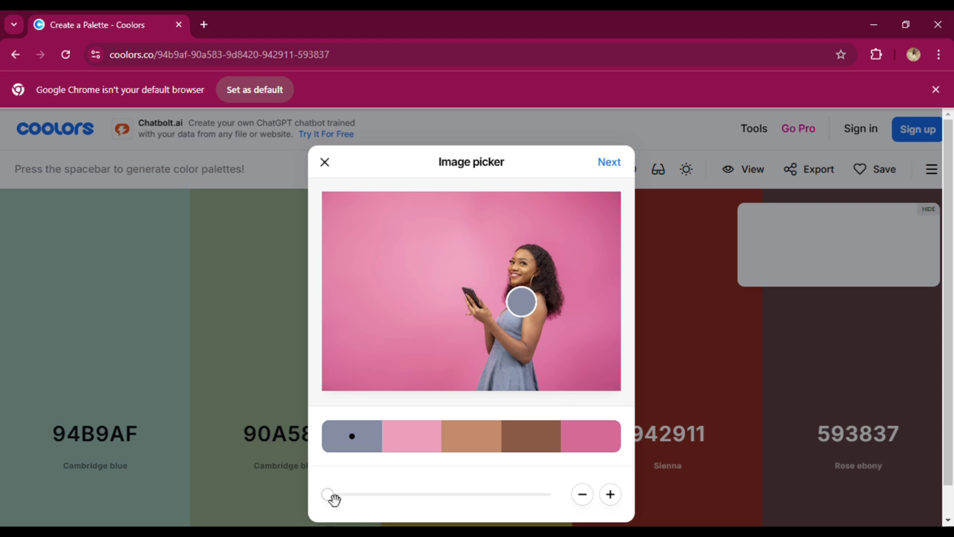
Step: Adjust the sampled photo colours and open the extracted palette in the generator
{"action": "left_click_drag", "start_coordinate": [334, 499], "coordinate": [409, 504]}
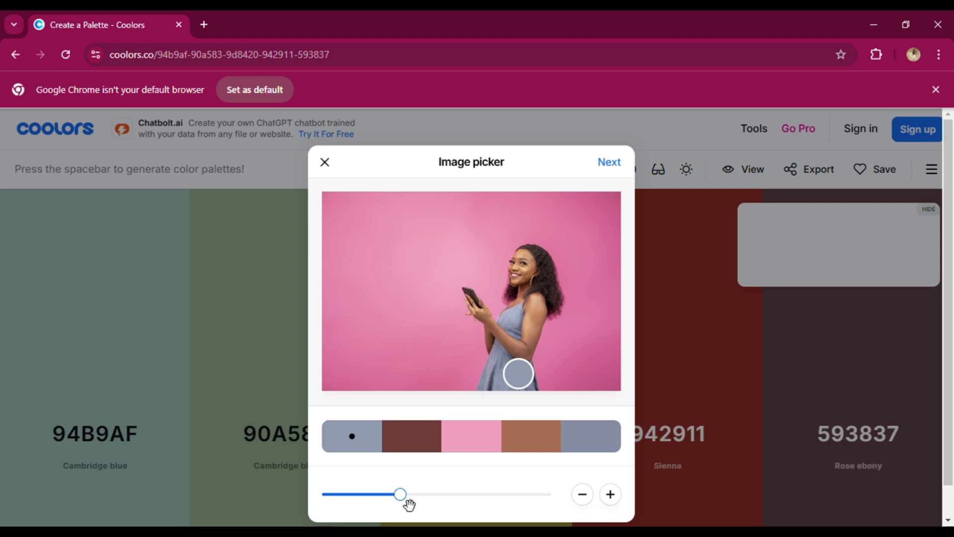
{"action": "left_click", "coordinate": [606, 169]}
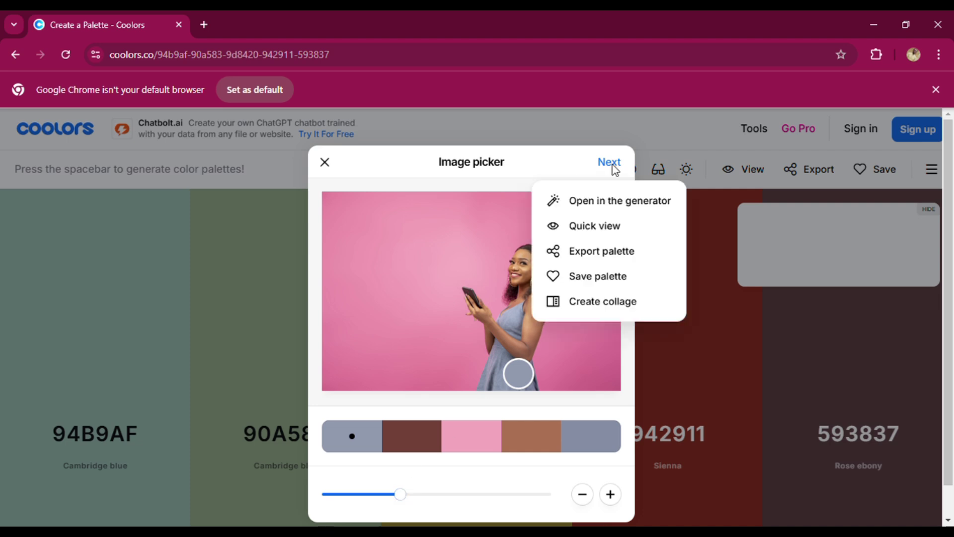
{"action": "left_click", "coordinate": [610, 201]}
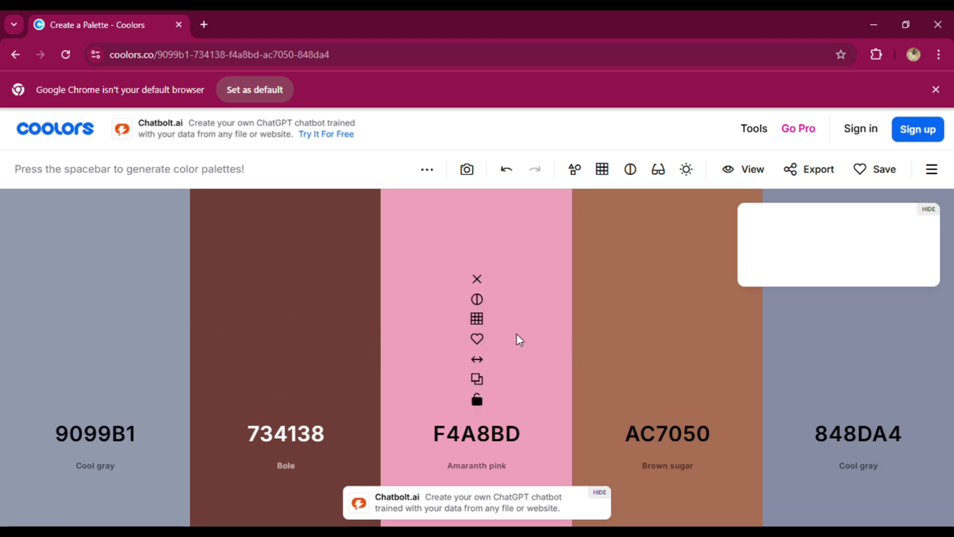
{"action": "left_click", "coordinate": [285, 319]}
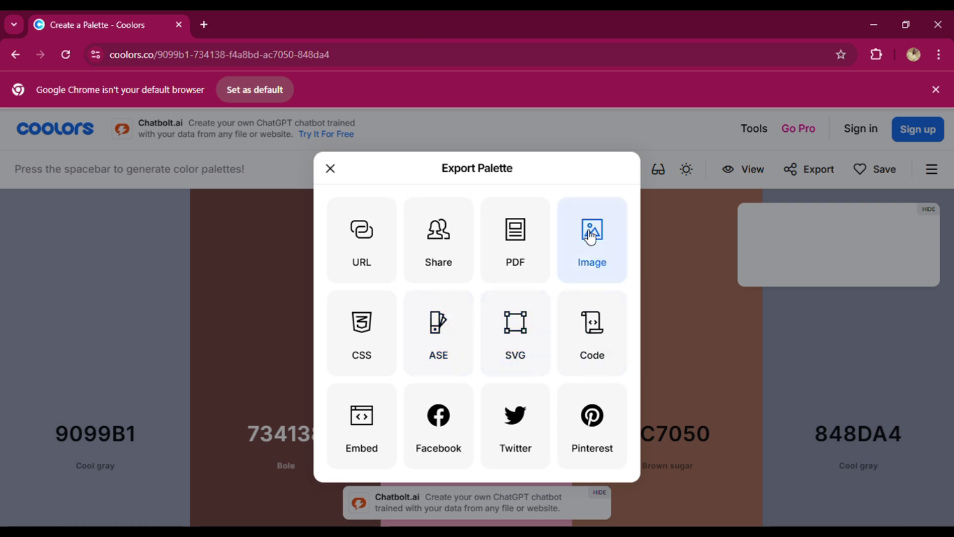
Step: Export the palette as an image titled 'Palette'
{"action": "left_click", "coordinate": [590, 237]}
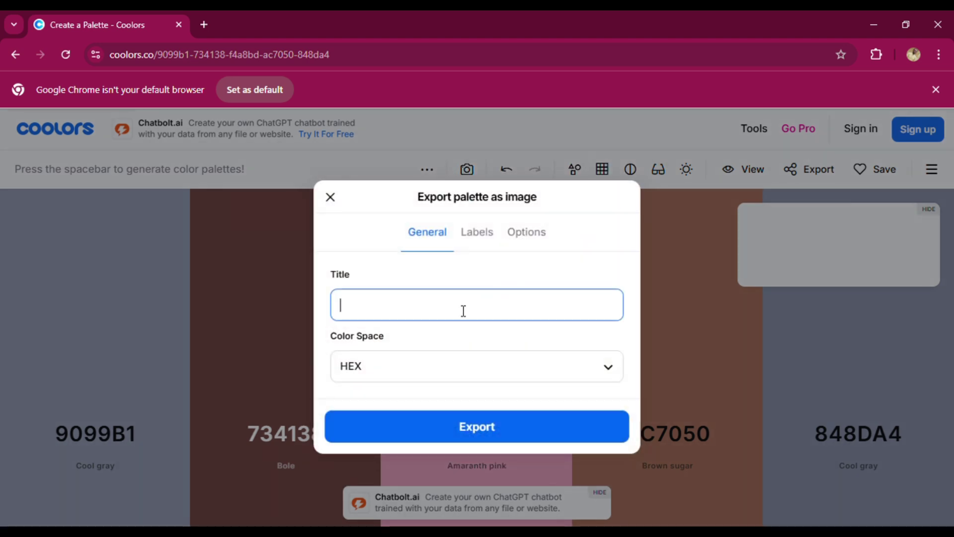
{"action": "key", "text": "BackSpace"}
{"action": "key", "text": "BackSpace"}
{"action": "key", "text": "BackSpace"}
{"action": "key", "text": "BackSpace"}
{"action": "key", "text": "BackSpace"}
{"action": "type", "text": "alette"}
{"action": "left_click", "coordinate": [501, 428]}
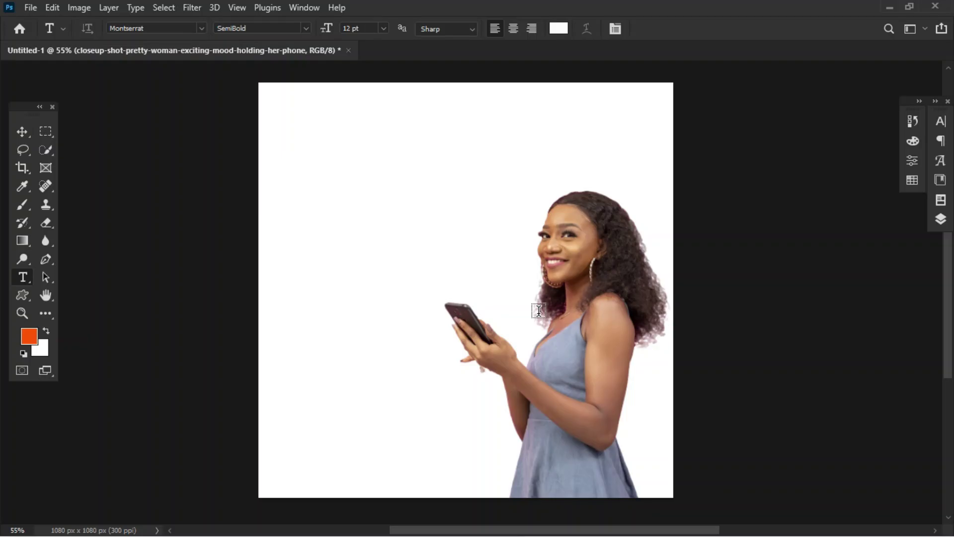
Step: Drag the exported Palette image onto the canvas and shrink it into the top-left corner
{"action": "key", "text": "v"}
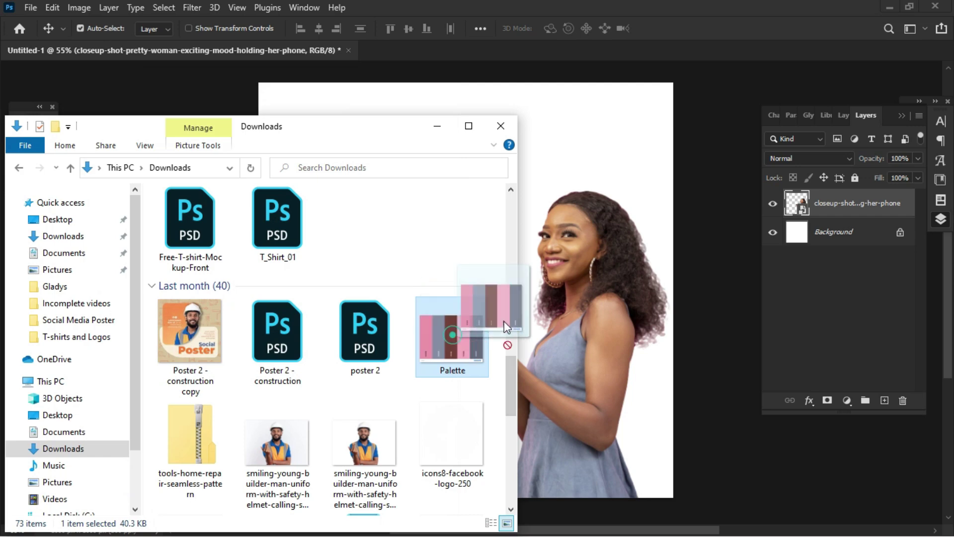
{"action": "left_click_drag", "start_coordinate": [504, 320], "coordinate": [570, 146]}
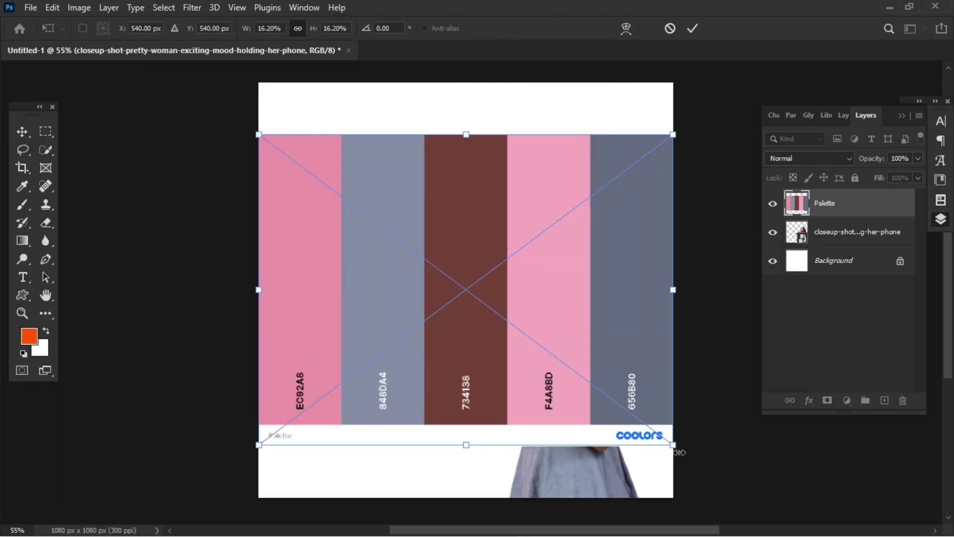
{"action": "left_click_drag", "start_coordinate": [674, 446], "coordinate": [392, 234]}
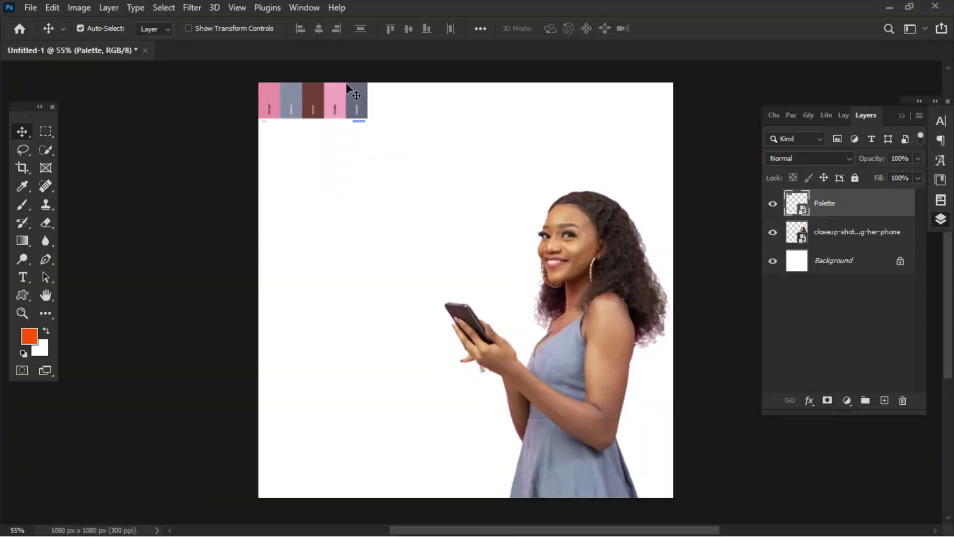
Step: Add a Basics black-to-white Gradient Fill layer and move it beneath the woman photo
{"action": "left_click", "coordinate": [844, 400]}
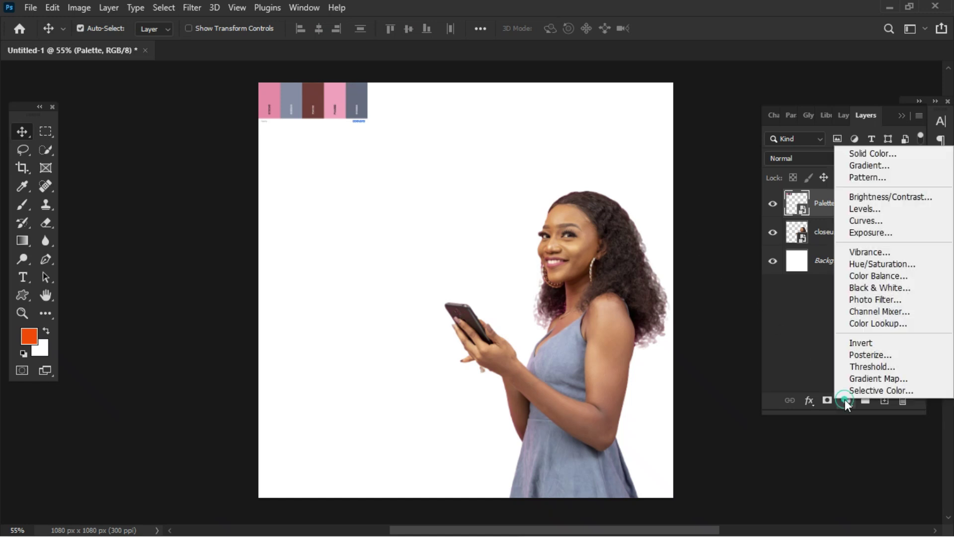
{"action": "left_click", "coordinate": [851, 163]}
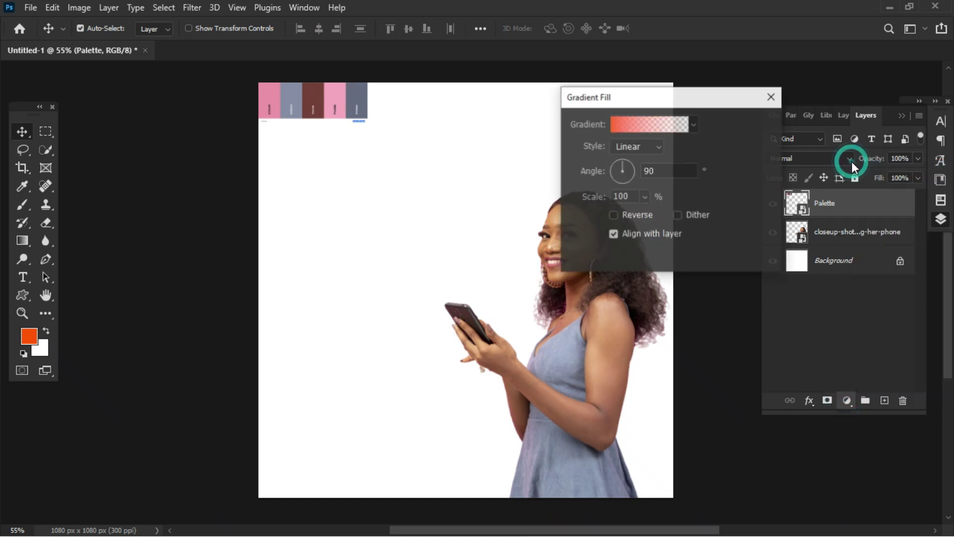
{"action": "left_click", "coordinate": [639, 127]}
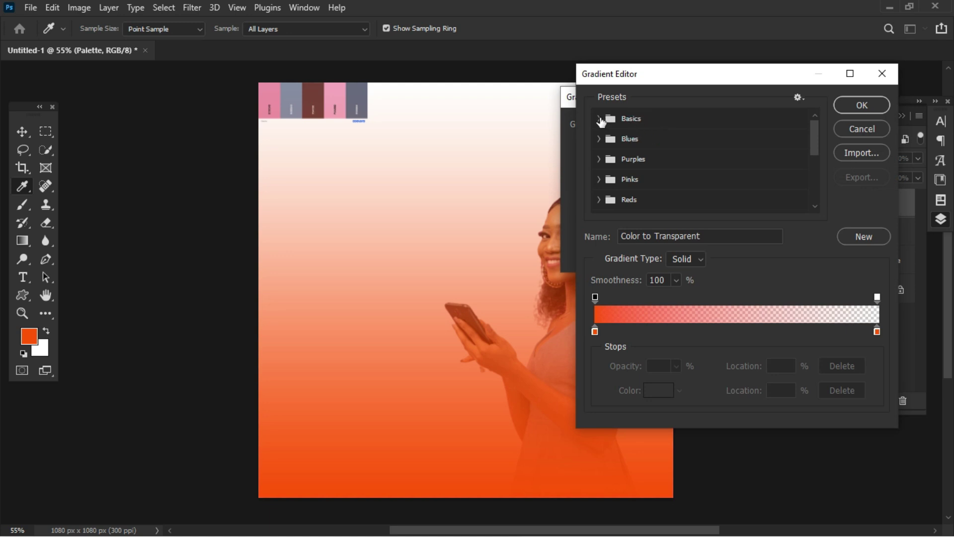
{"action": "left_click", "coordinate": [599, 119]}
{"action": "left_click", "coordinate": [665, 141]}
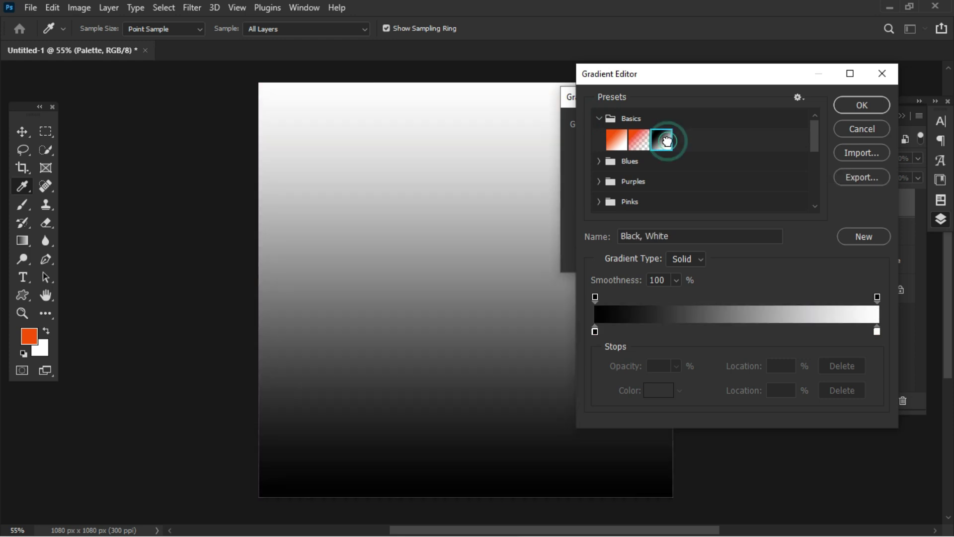
{"action": "left_click", "coordinate": [854, 106]}
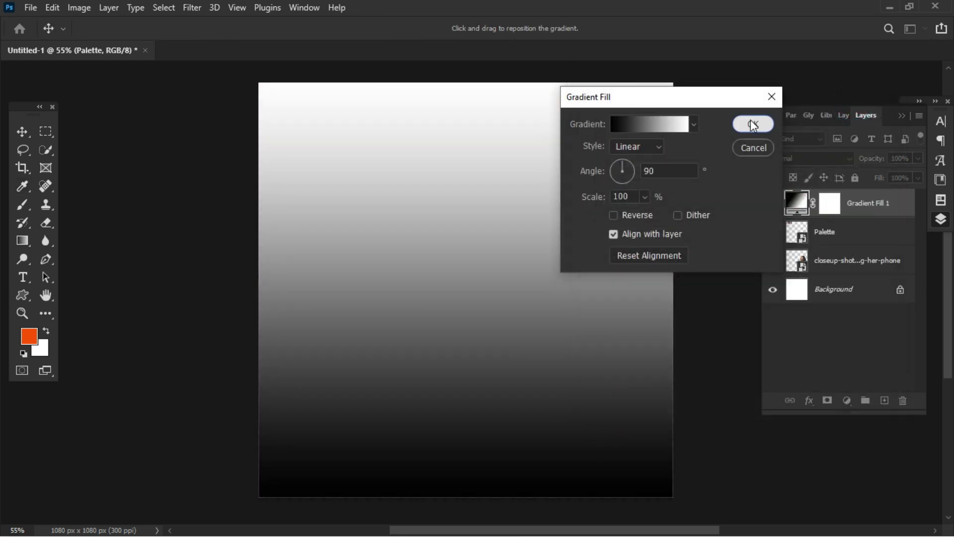
{"action": "left_click", "coordinate": [752, 124]}
{"action": "left_click_drag", "start_coordinate": [884, 201], "coordinate": [886, 273]}
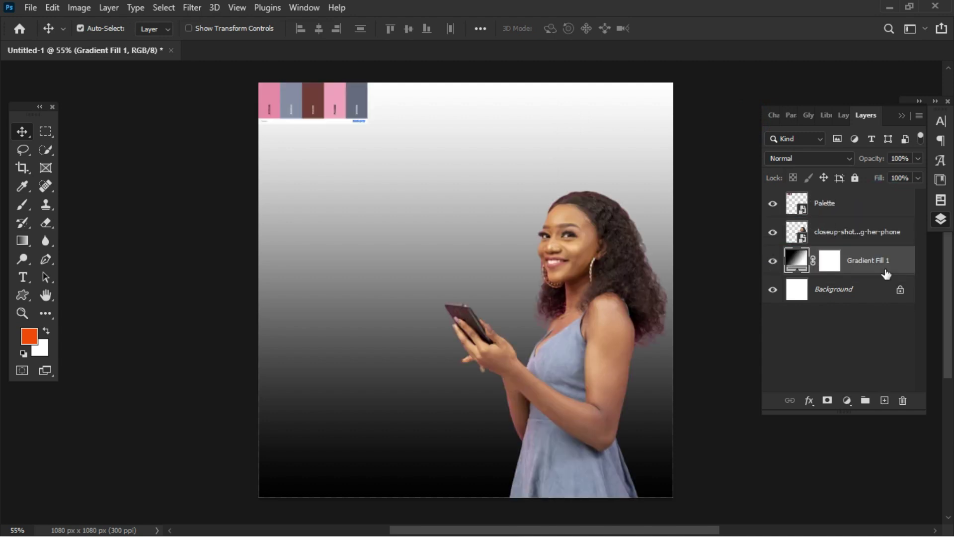
{"action": "double_click", "coordinate": [797, 262]}
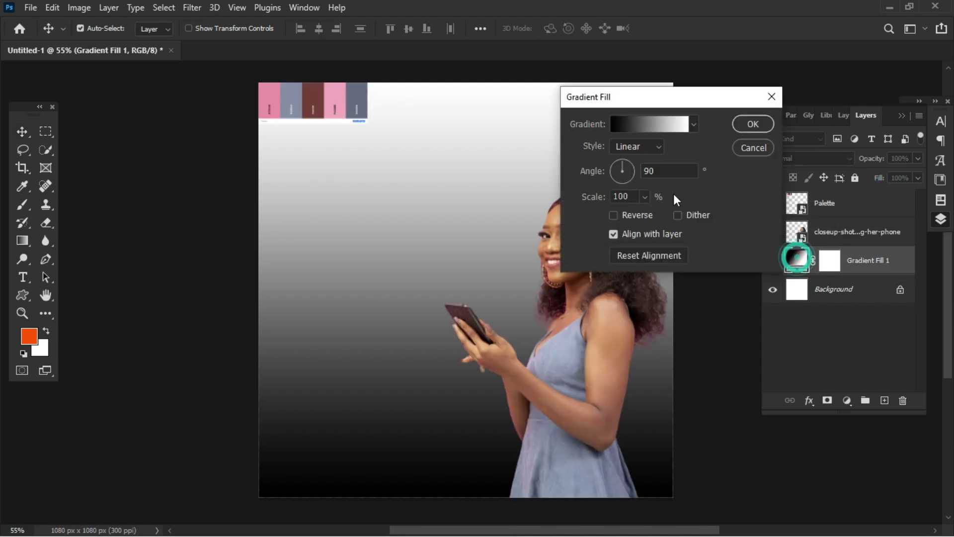
Step: Set the gradient stops to the palette's dark maroon and a lighter maroon shade
{"action": "left_click", "coordinate": [640, 118]}
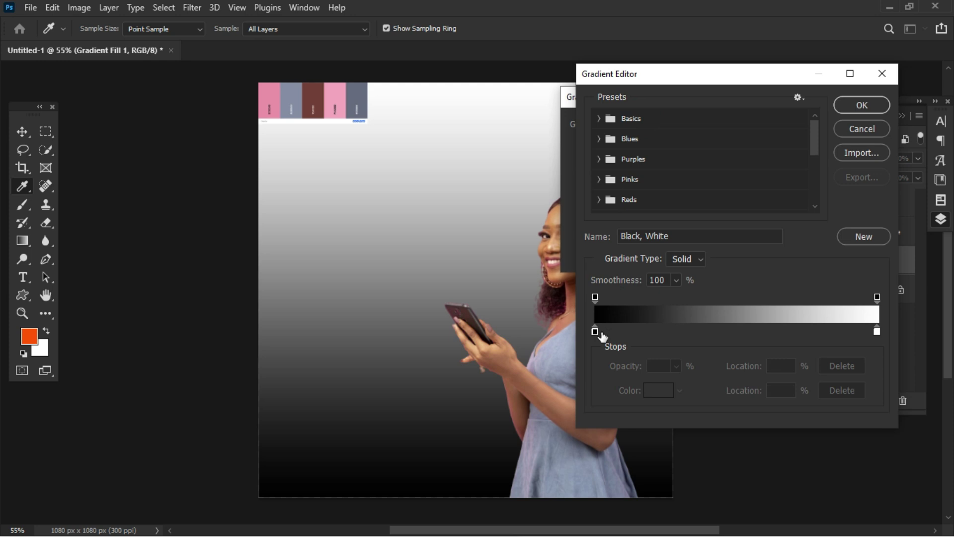
{"action": "left_click", "coordinate": [595, 329]}
{"action": "double_click", "coordinate": [594, 329]}
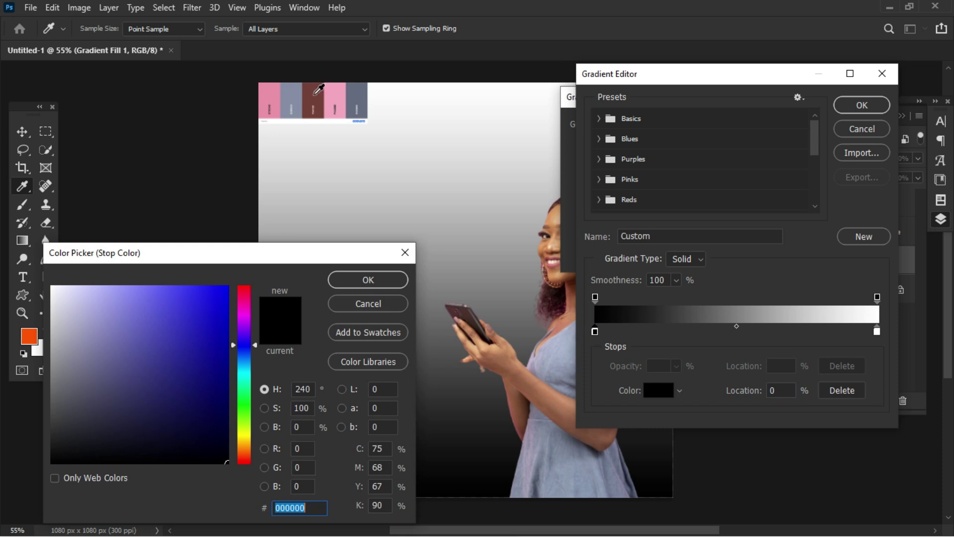
{"action": "left_click", "coordinate": [318, 90]}
{"action": "left_click", "coordinate": [368, 281]}
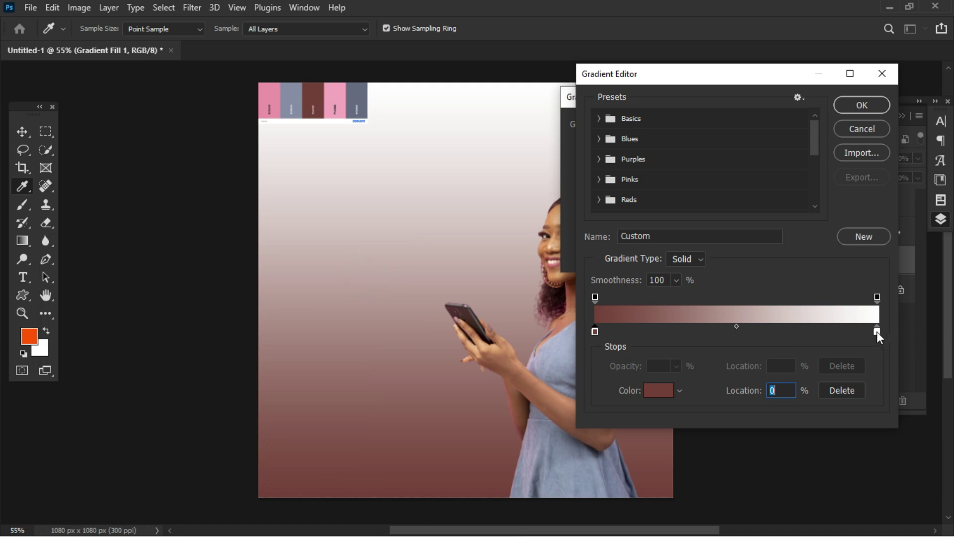
{"action": "double_click", "coordinate": [876, 331]}
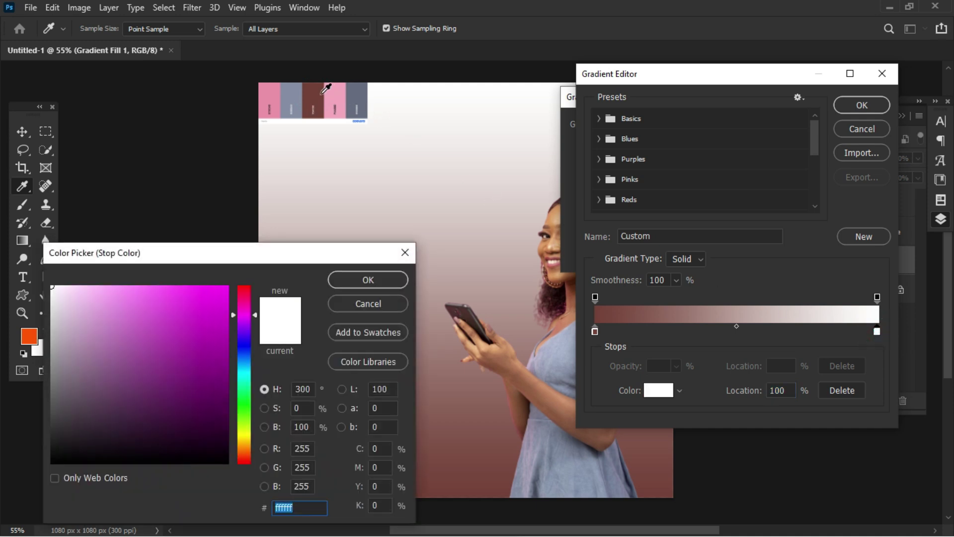
{"action": "left_click", "coordinate": [323, 92]}
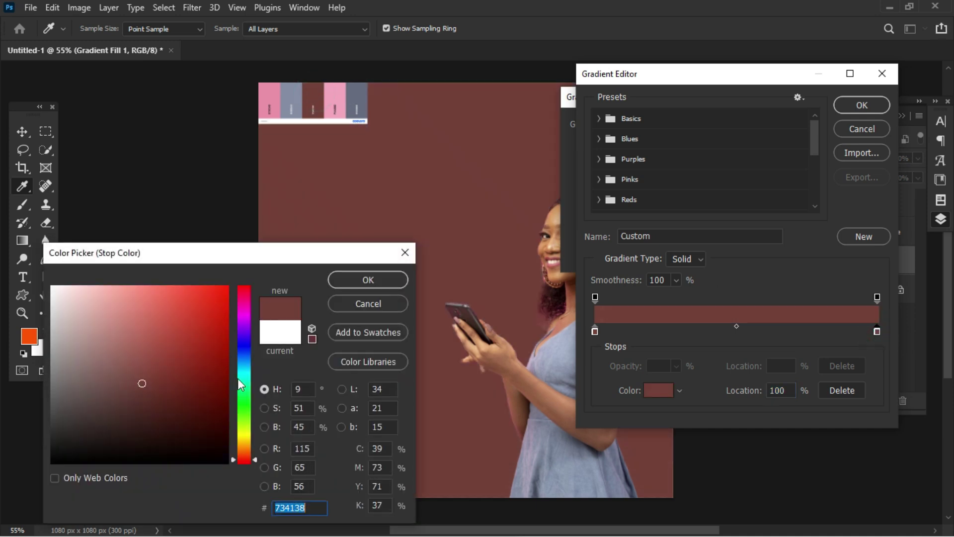
{"action": "left_click_drag", "start_coordinate": [141, 382], "coordinate": [115, 337]}
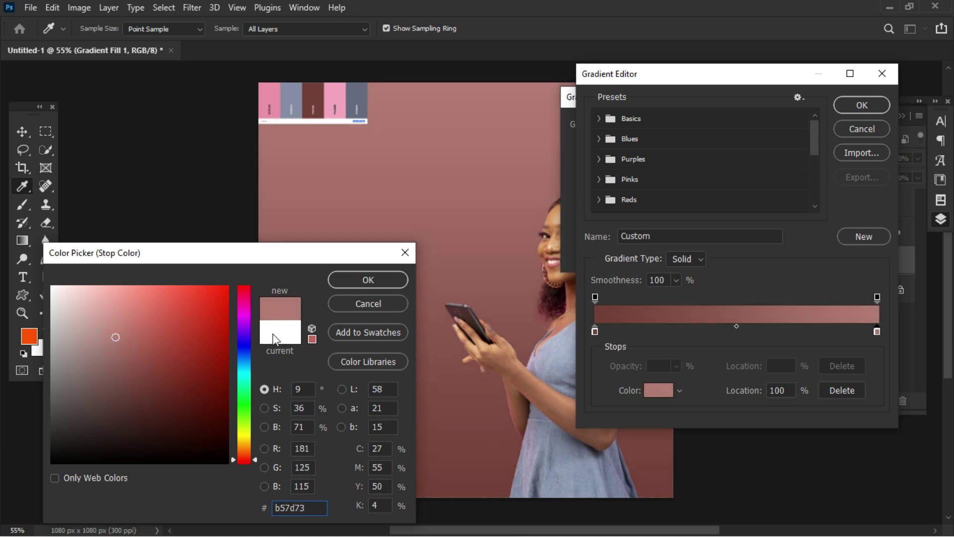
{"action": "left_click", "coordinate": [345, 278]}
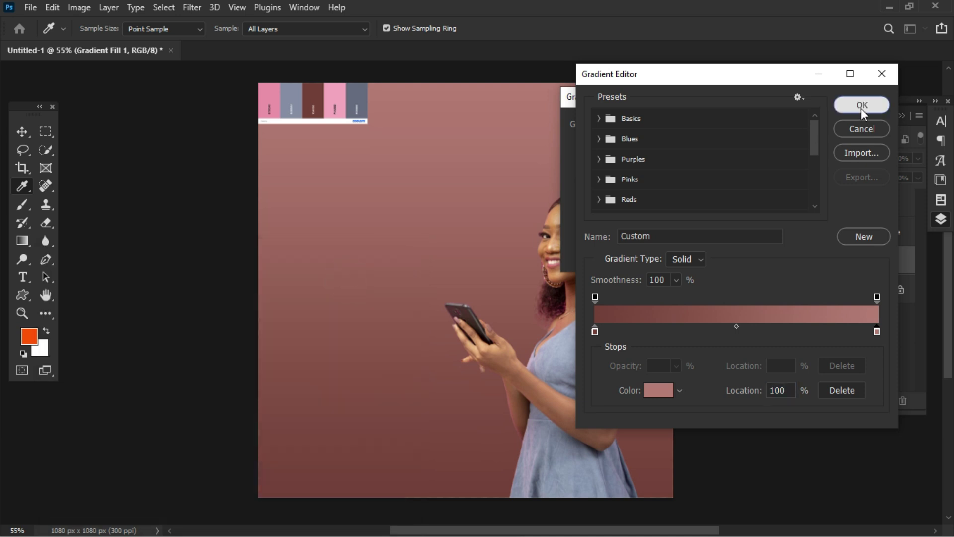
{"action": "left_click", "coordinate": [861, 107]}
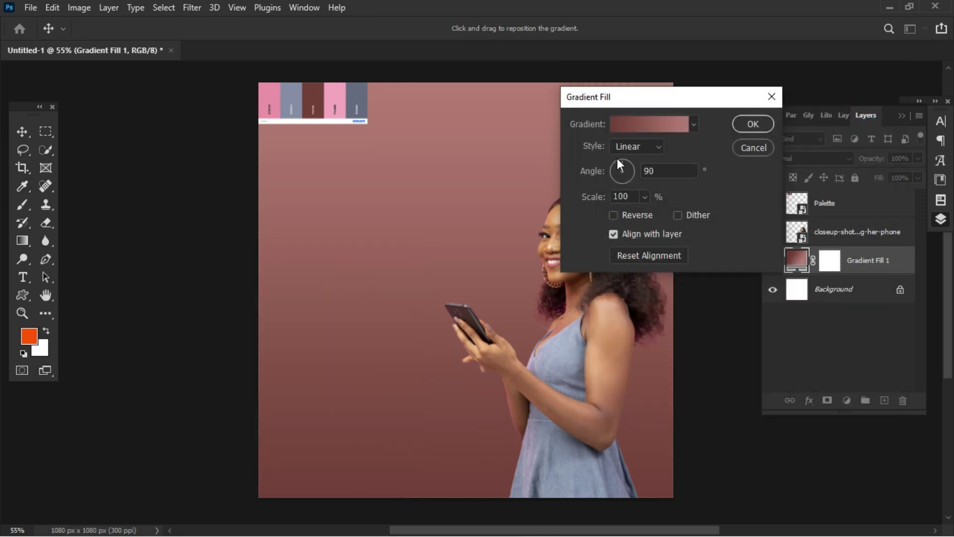
Step: Angle the maroon gradient at about 126° and apply it
{"action": "left_click_drag", "start_coordinate": [623, 163], "coordinate": [618, 166]}
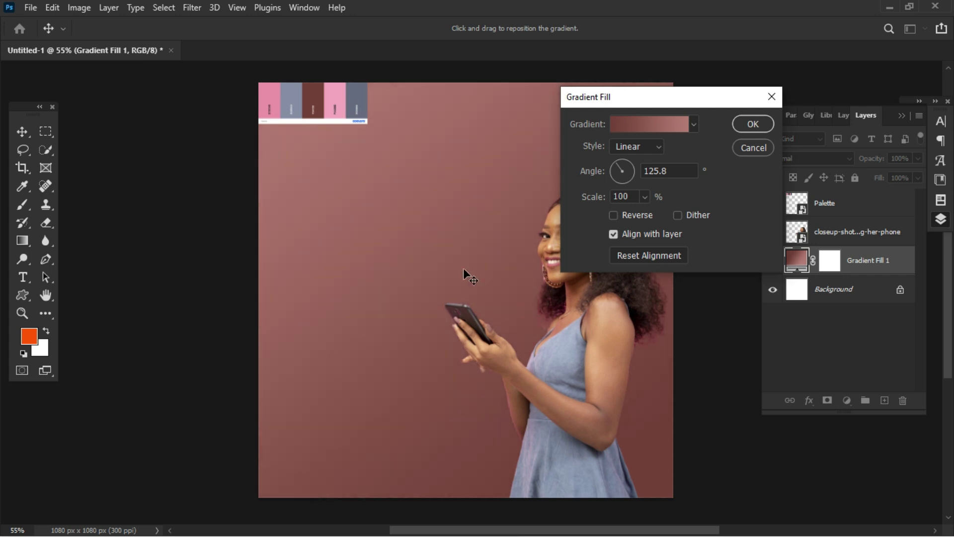
{"action": "left_click", "coordinate": [747, 124]}
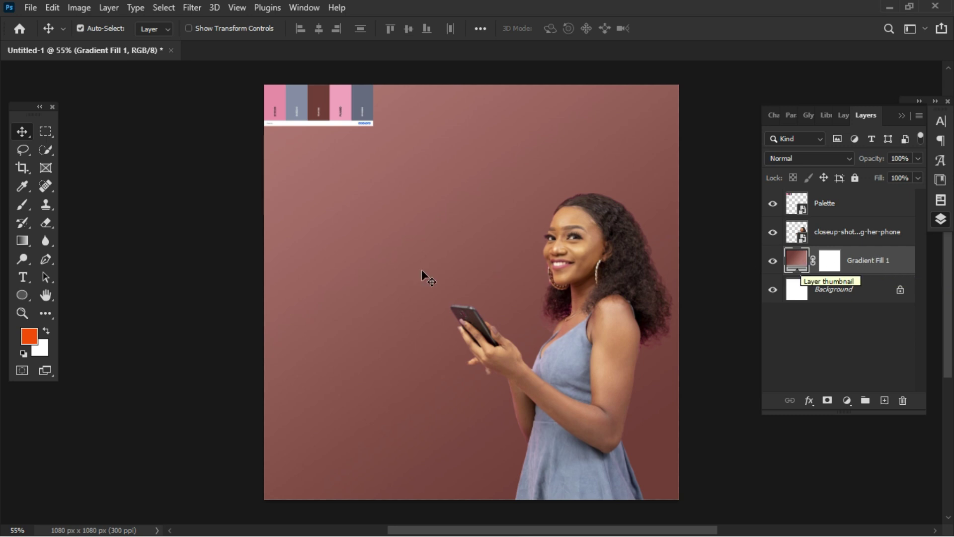
{"action": "left_click", "coordinate": [22, 299]}
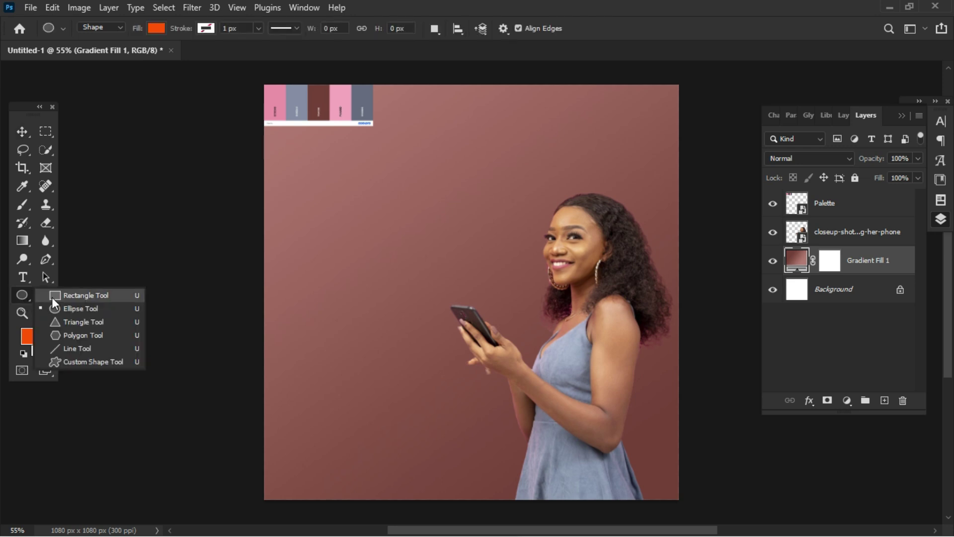
Step: Draw a tall 372 × 992 px rectangle behind the woman and round it into an arch
{"action": "left_click", "coordinate": [83, 294]}
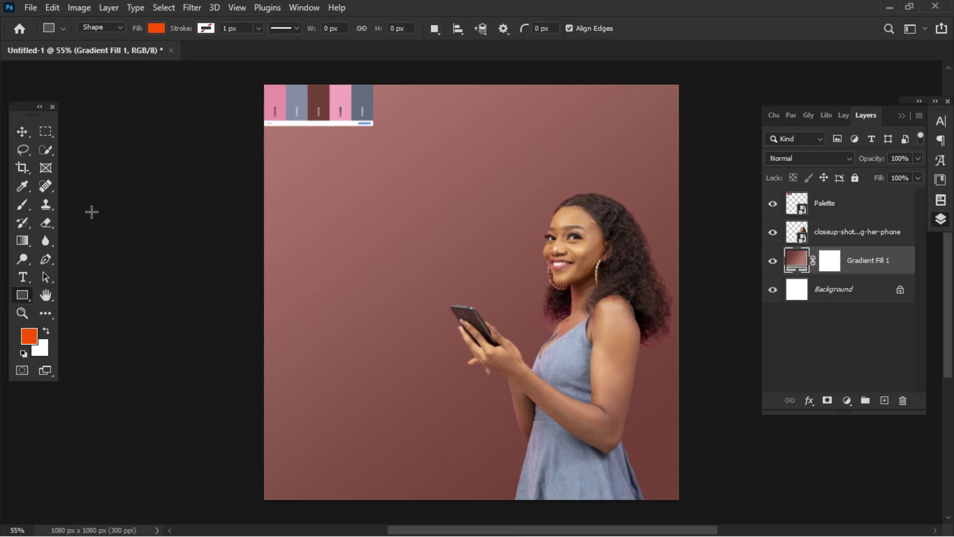
{"action": "scroll", "coordinate": [89, 211], "scroll_direction": "down", "scroll_amount": 1}
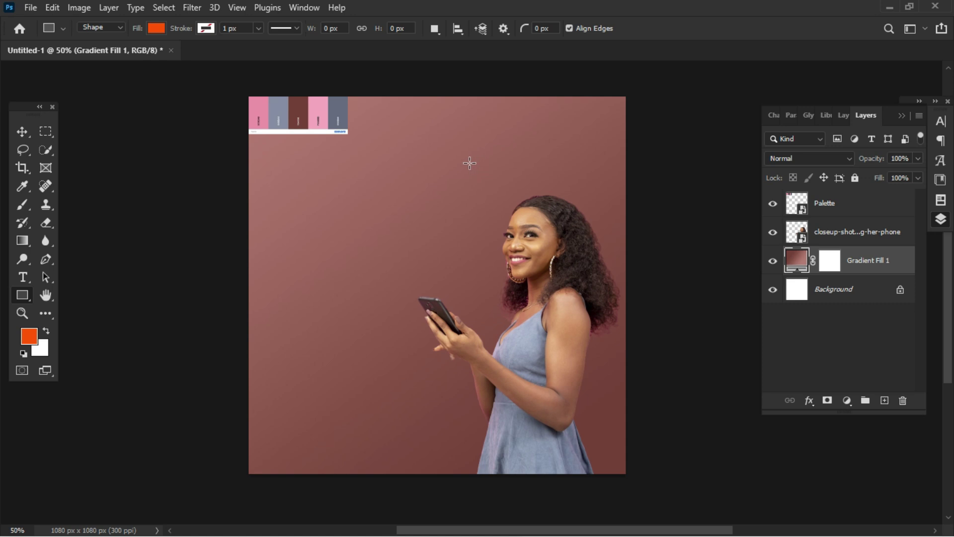
{"action": "left_click_drag", "start_coordinate": [470, 163], "coordinate": [599, 521]}
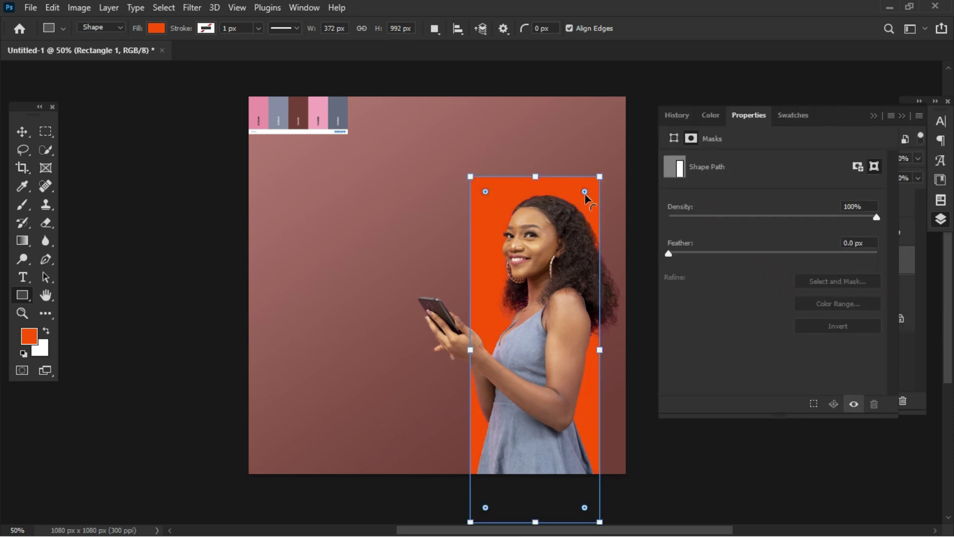
{"action": "left_click_drag", "start_coordinate": [584, 192], "coordinate": [544, 260]}
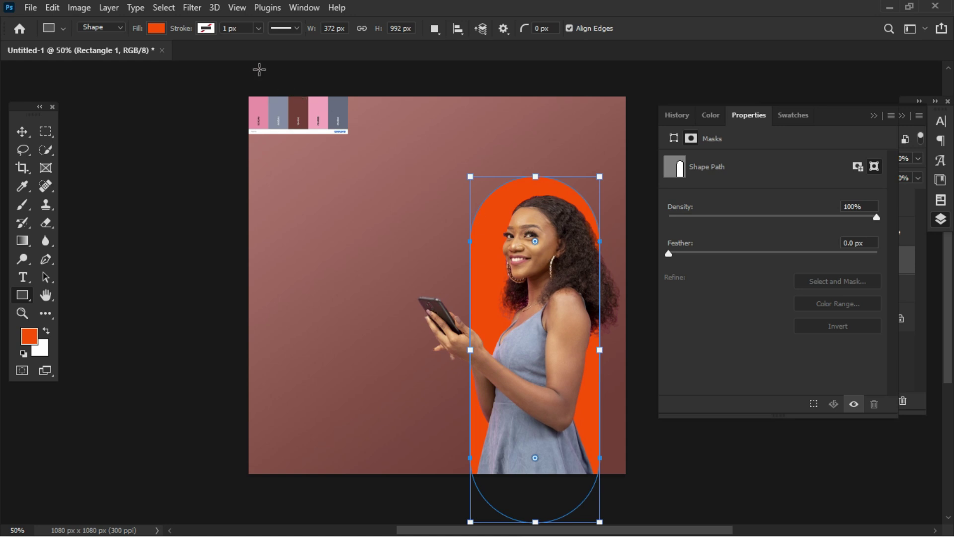
Step: Bring up the Color Picker for the arch shape's fill colour
{"action": "left_click", "coordinate": [210, 27]}
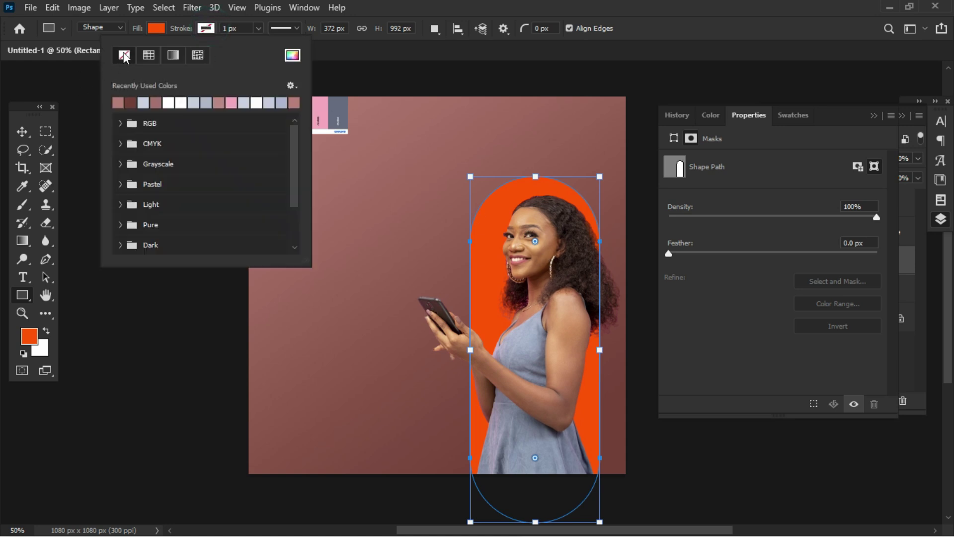
{"action": "left_click", "coordinate": [157, 30]}
{"action": "left_click", "coordinate": [157, 30]}
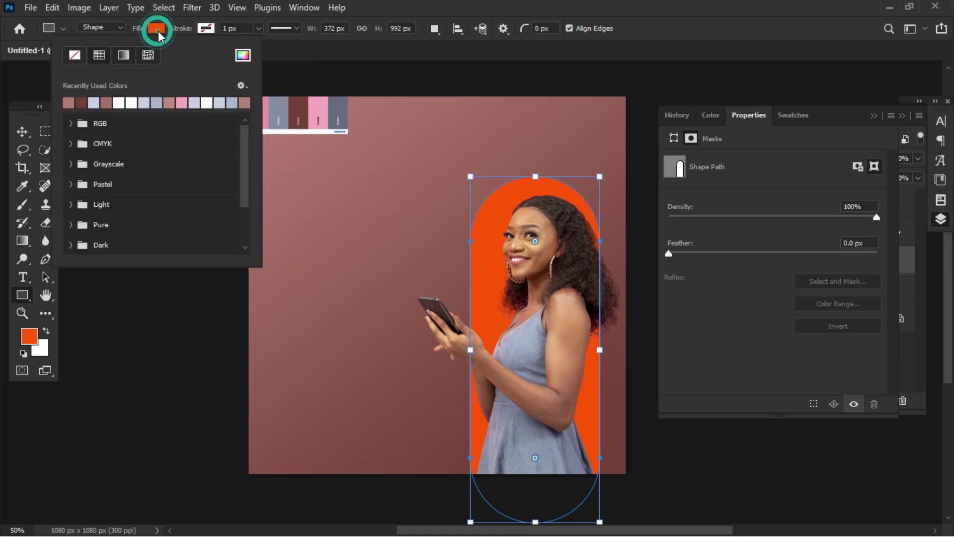
{"action": "left_click", "coordinate": [242, 56]}
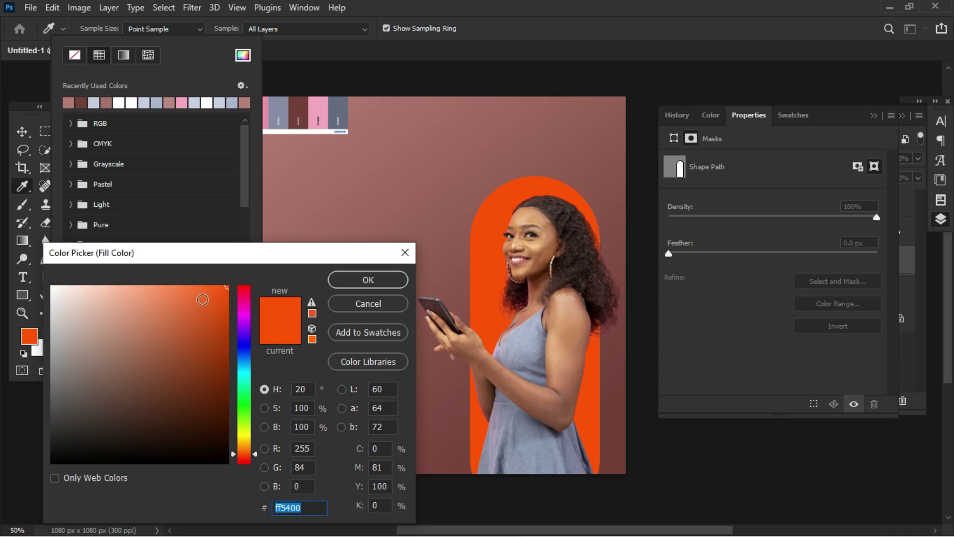
Step: Fill the arch with a light blue-grey sampled from the palette swatch
{"action": "left_click", "coordinate": [528, 338]}
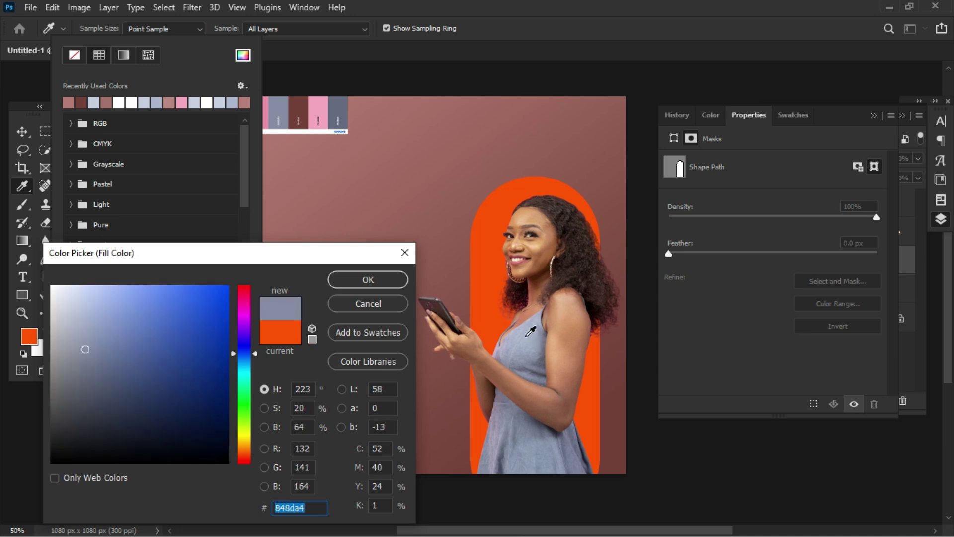
{"action": "left_click", "coordinate": [280, 333]}
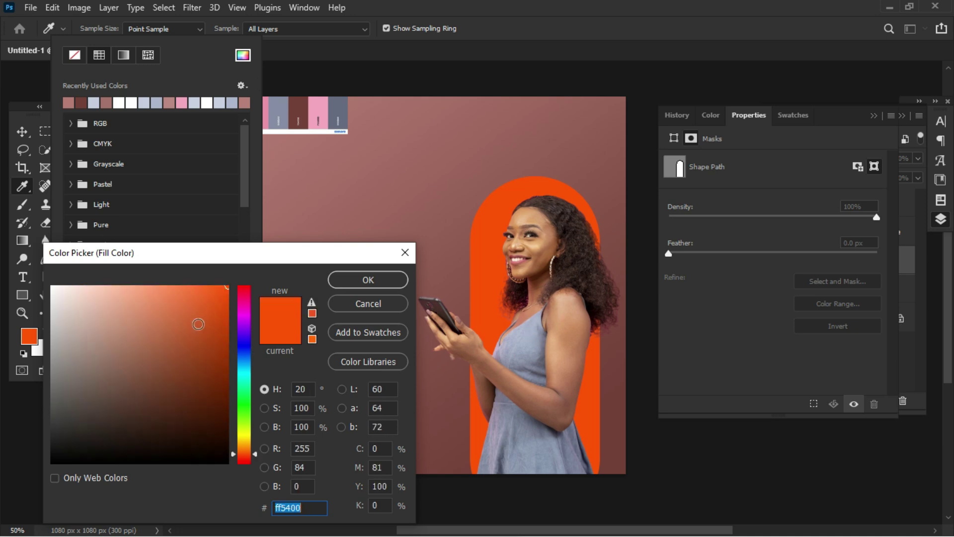
{"action": "left_click", "coordinate": [286, 102]}
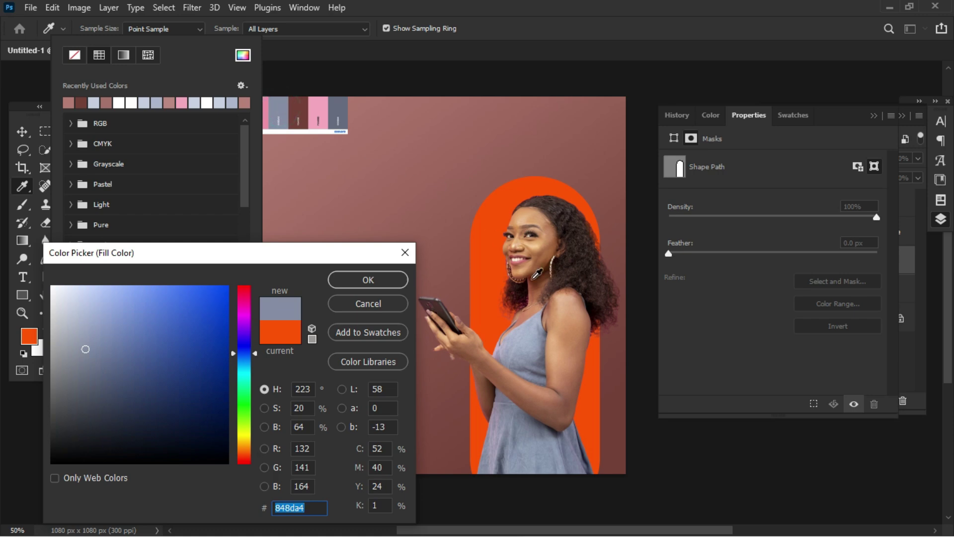
{"action": "left_click", "coordinate": [527, 331]}
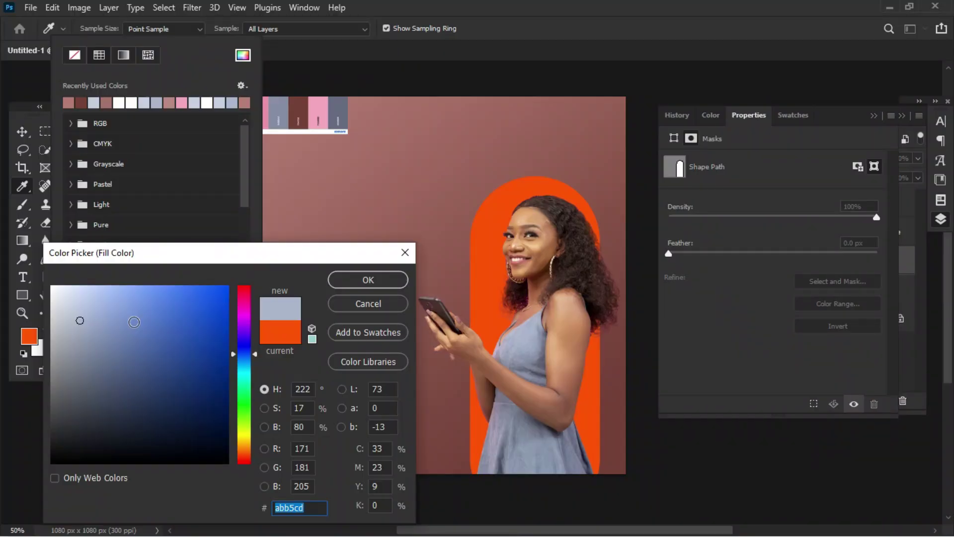
{"action": "left_click", "coordinate": [368, 279]}
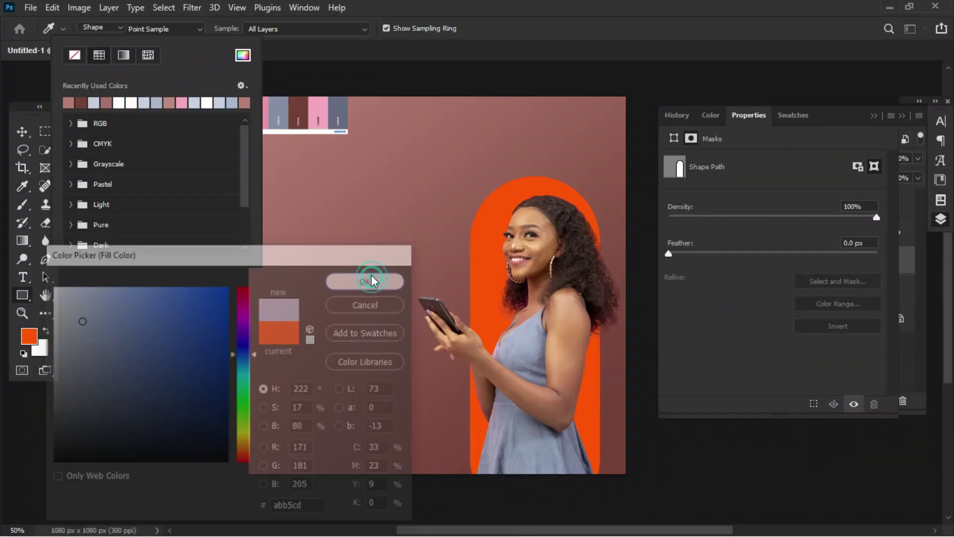
{"action": "key", "text": "Escape"}
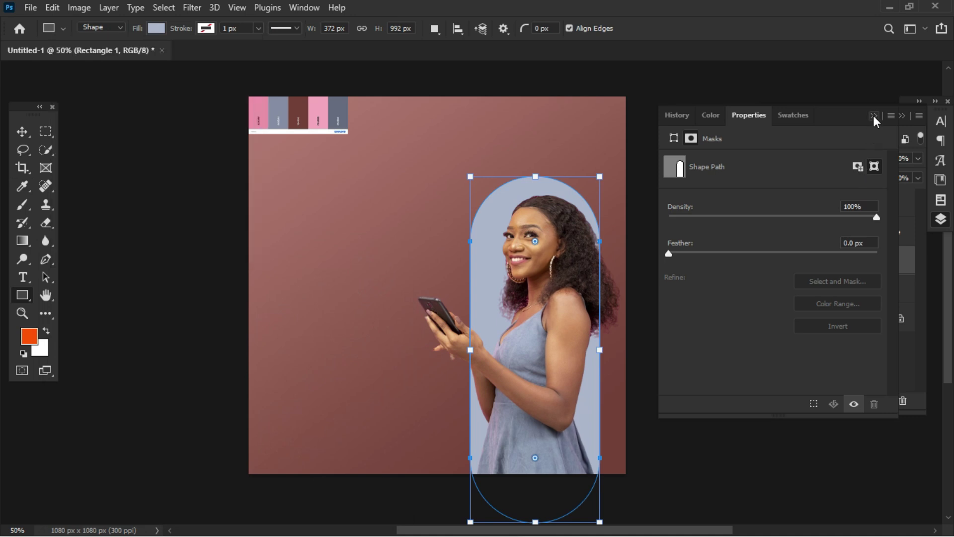
Step: Change the arch fill to the paler blue-grey c1c9da and select its layer
{"action": "left_click", "coordinate": [872, 115]}
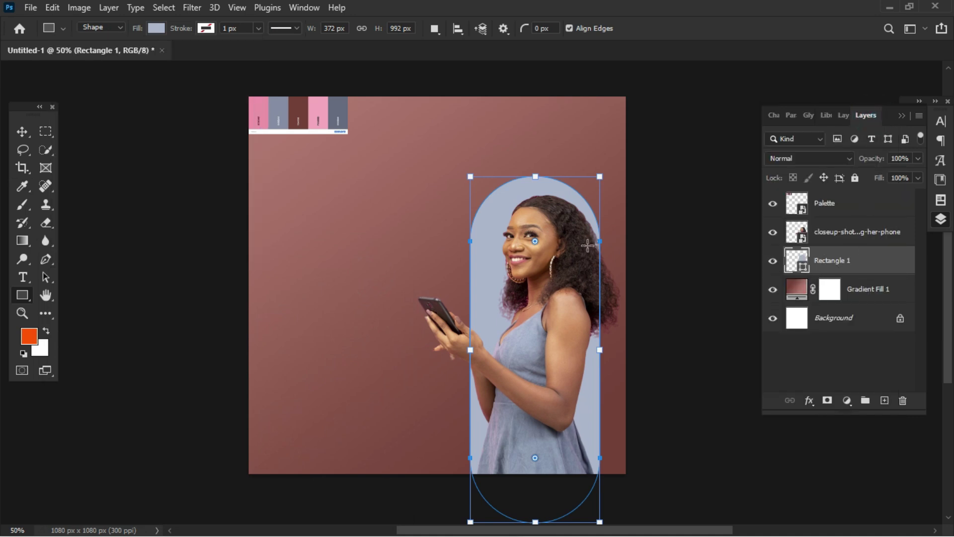
{"action": "double_click", "coordinate": [794, 263]}
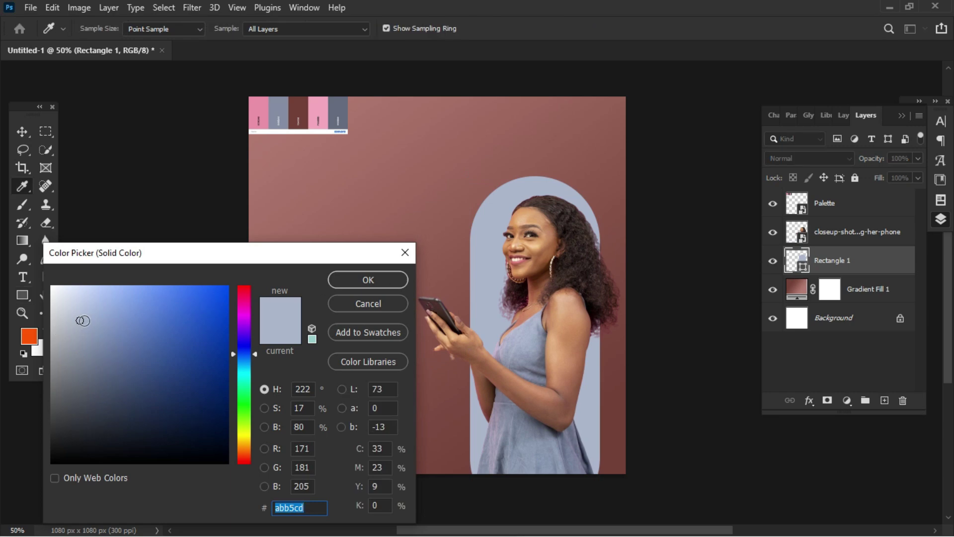
{"action": "type", "text": "c1c9da"}
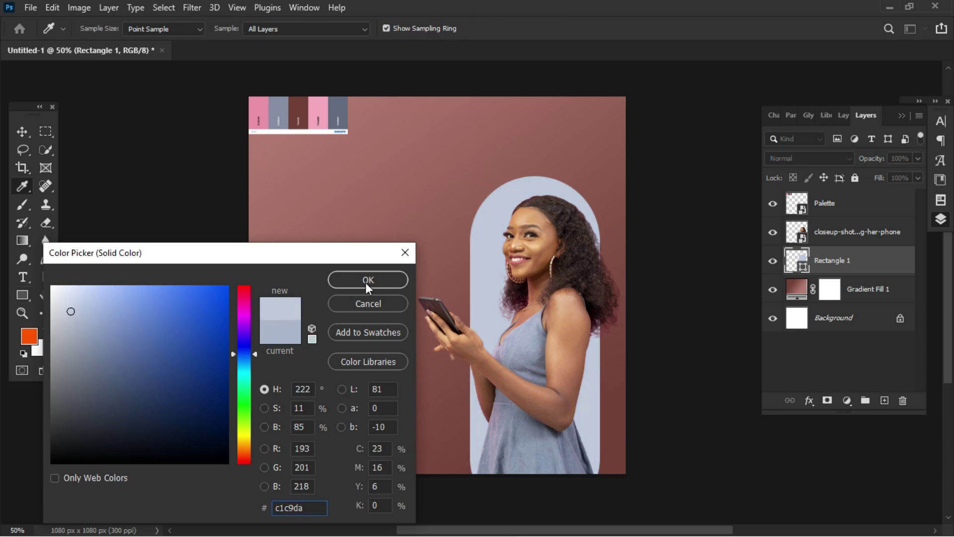
{"action": "left_click", "coordinate": [383, 278]}
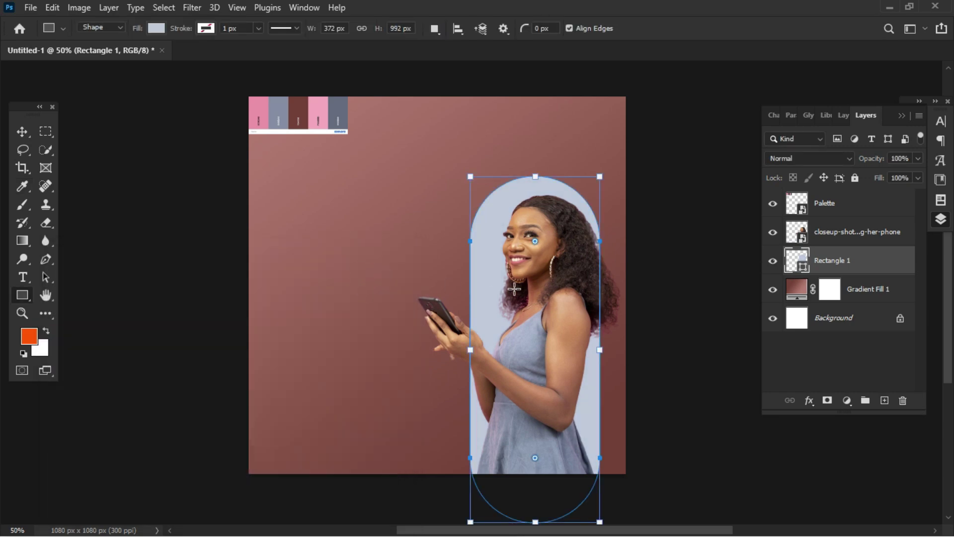
{"action": "left_click", "coordinate": [882, 263]}
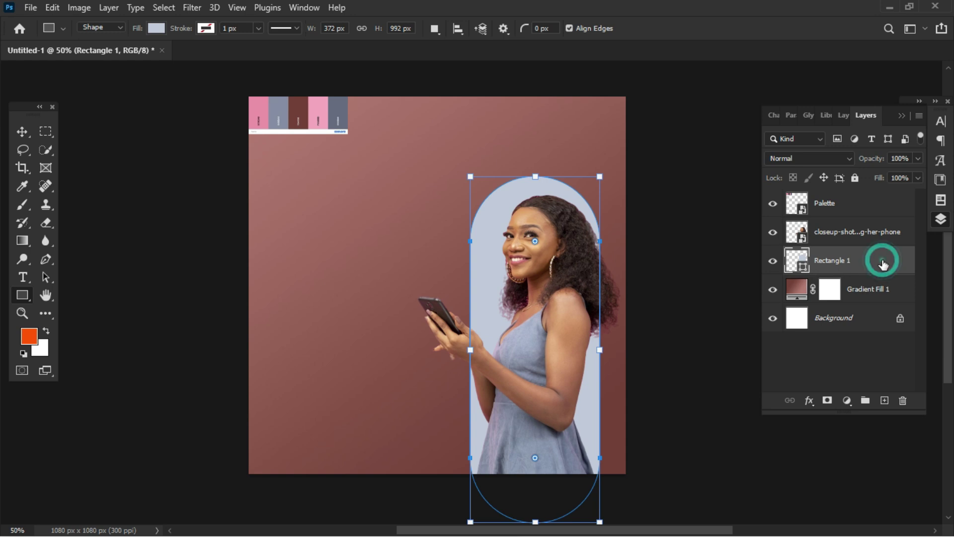
Step: Show the rulers along the document edges from the View menu
{"action": "key", "text": "Return"}
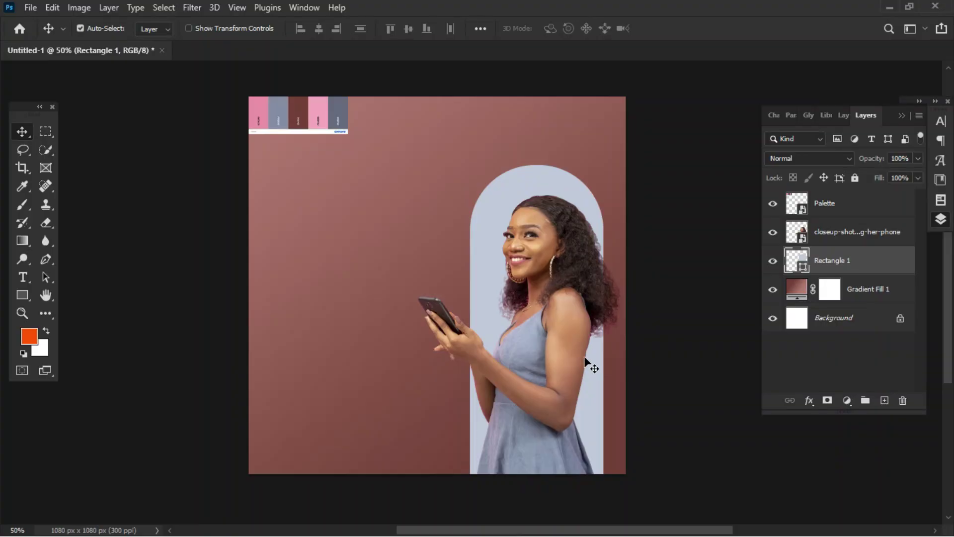
{"action": "key", "text": "ctrl"}
{"action": "left_click", "coordinate": [236, 8]}
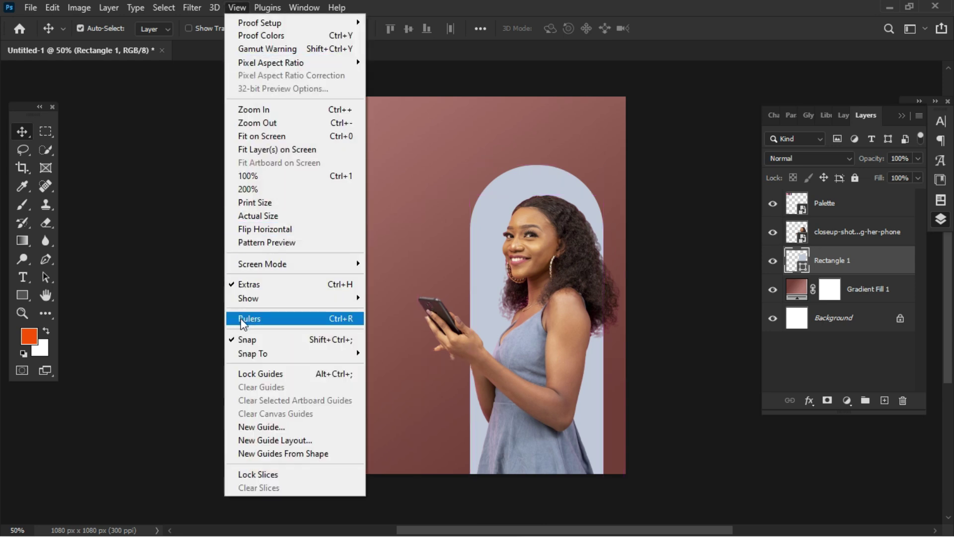
{"action": "left_click", "coordinate": [357, 316]}
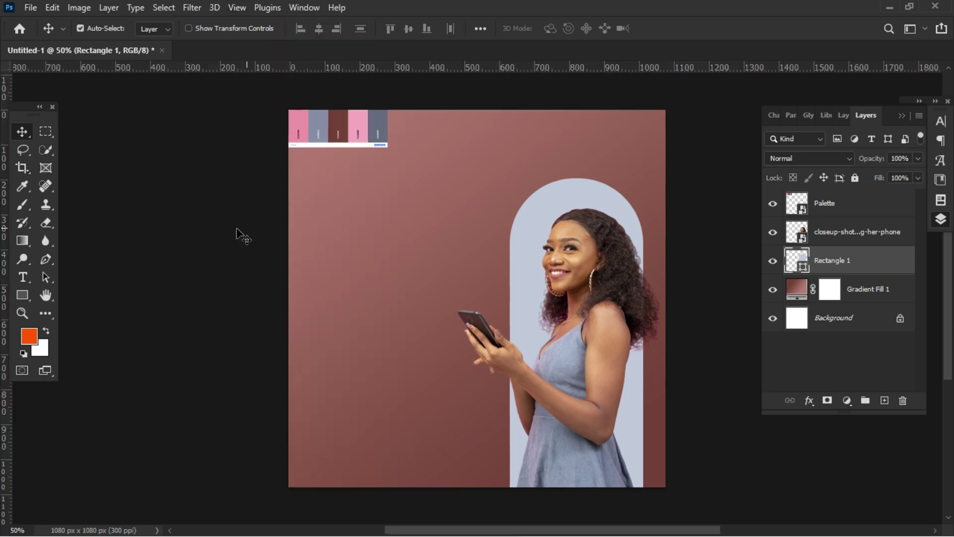
Step: Add guides at X 101 px, Y 926 px and Y 132 px
{"action": "left_click_drag", "start_coordinate": [6, 90], "coordinate": [322, 127]}
{"action": "left_click_drag", "start_coordinate": [361, 72], "coordinate": [418, 458]}
{"action": "left_click_drag", "start_coordinate": [445, 67], "coordinate": [454, 158]}
{"action": "scroll", "coordinate": [432, 233], "scroll_direction": "up", "scroll_amount": 1}
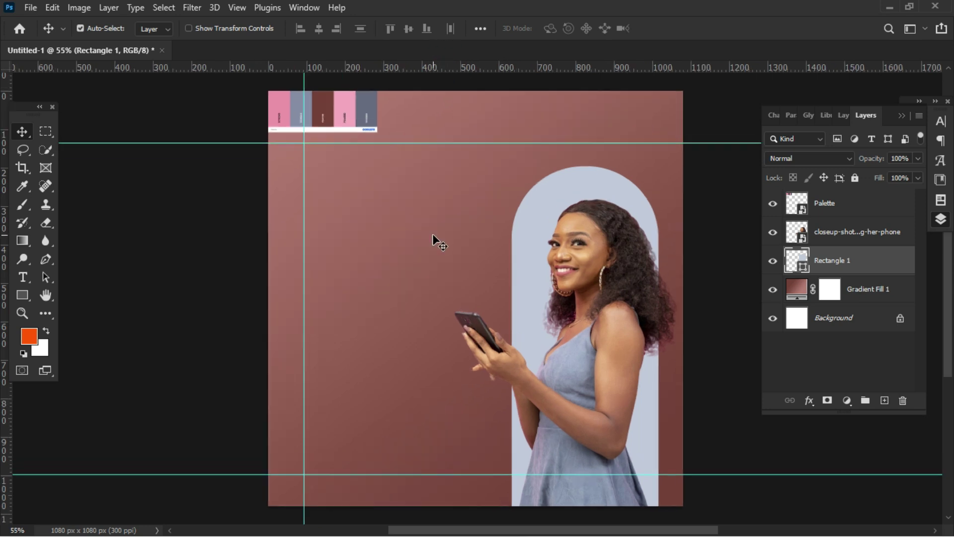
{"action": "scroll", "coordinate": [414, 235], "scroll_direction": "up", "scroll_amount": 1}
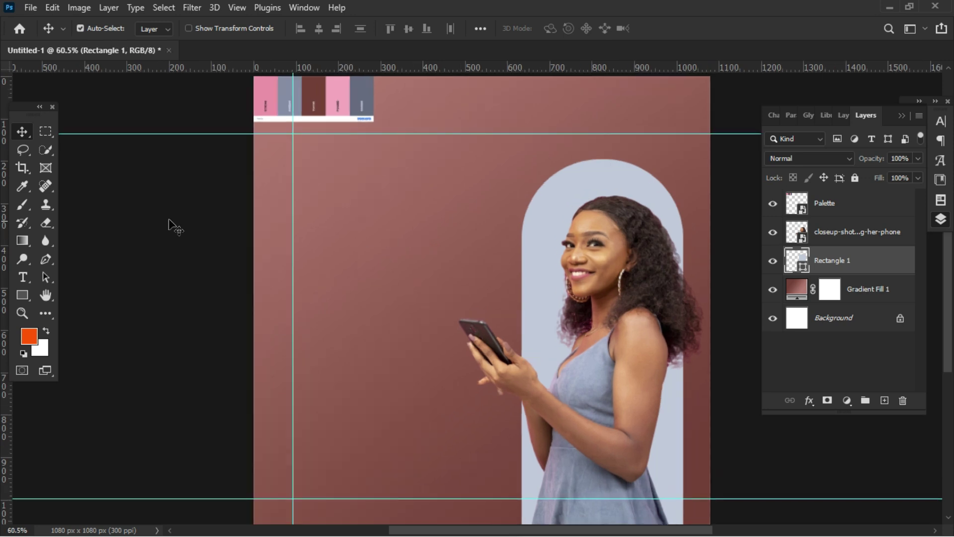
{"action": "left_click", "coordinate": [23, 278]}
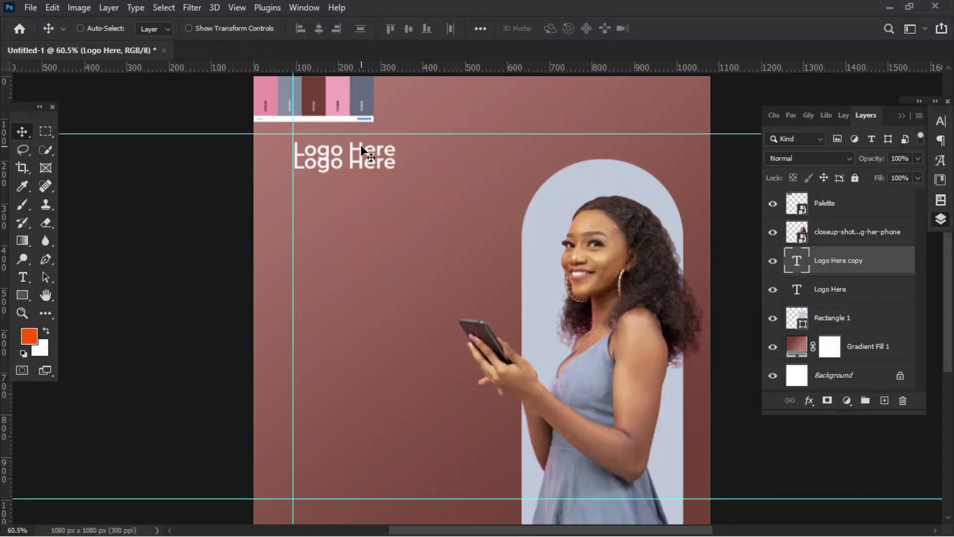
Step: Set the copied 'Logo Here' text to Regular weight at a smaller size
{"action": "double_click", "coordinate": [360, 145]}
{"action": "left_click", "coordinate": [306, 28]}
{"action": "left_click", "coordinate": [294, 105]}
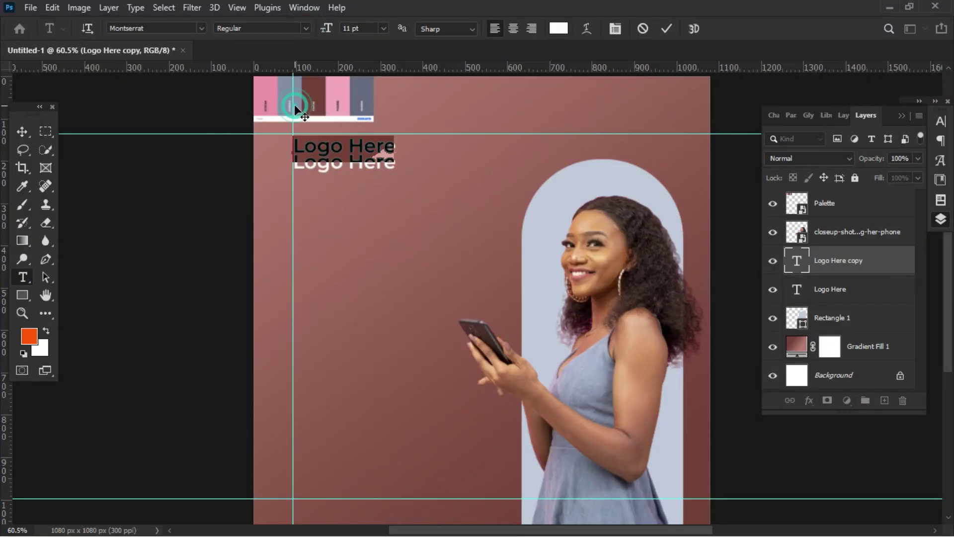
{"action": "left_click", "coordinate": [383, 29]}
{"action": "left_click", "coordinate": [366, 81]}
{"action": "left_click", "coordinate": [383, 28]}
{"action": "left_click", "coordinate": [362, 70]}
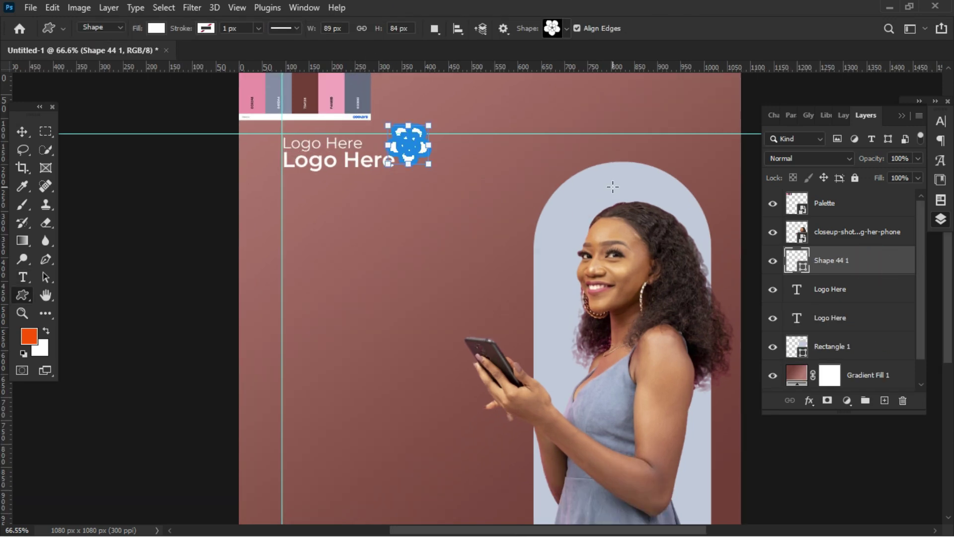
Step: Scale the flower shape down and place it beside the logo text
{"action": "key", "text": "ctrl+t"}
{"action": "left_click_drag", "start_coordinate": [430, 164], "coordinate": [405, 145]}
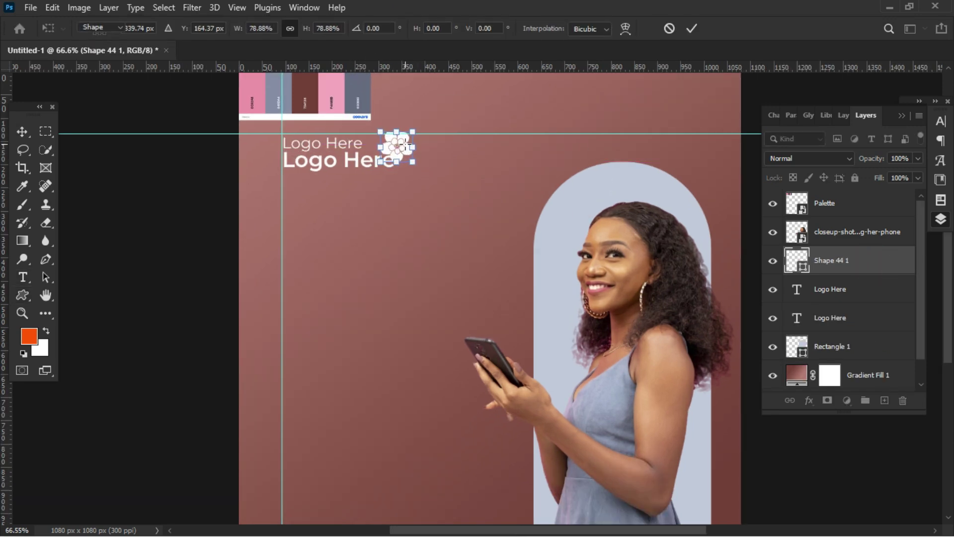
{"action": "key", "text": "Return"}
Step: Add a stroke effect to the bold 'Logo Here' layer
{"action": "left_click", "coordinate": [830, 317]}
{"action": "double_click", "coordinate": [884, 318]}
{"action": "left_click_drag", "start_coordinate": [637, 237], "coordinate": [634, 237]}
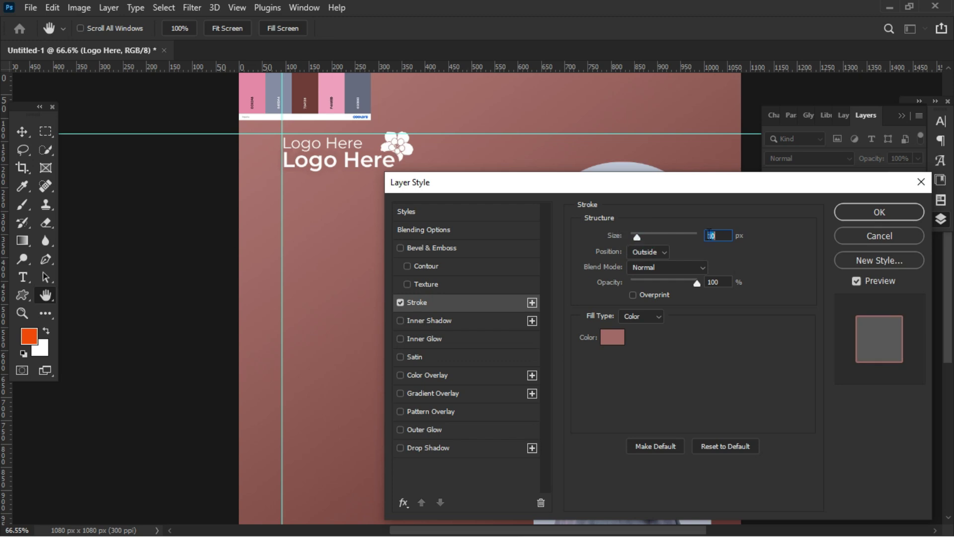
{"action": "left_click", "coordinate": [879, 211]}
Step: Resize the flower to about 79 × 74 px
{"action": "key", "text": "v"}
{"action": "left_click", "coordinate": [397, 145]}
{"action": "key", "text": "ctrl+t"}
{"action": "left_click_drag", "start_coordinate": [381, 125], "coordinate": [380, 123]}
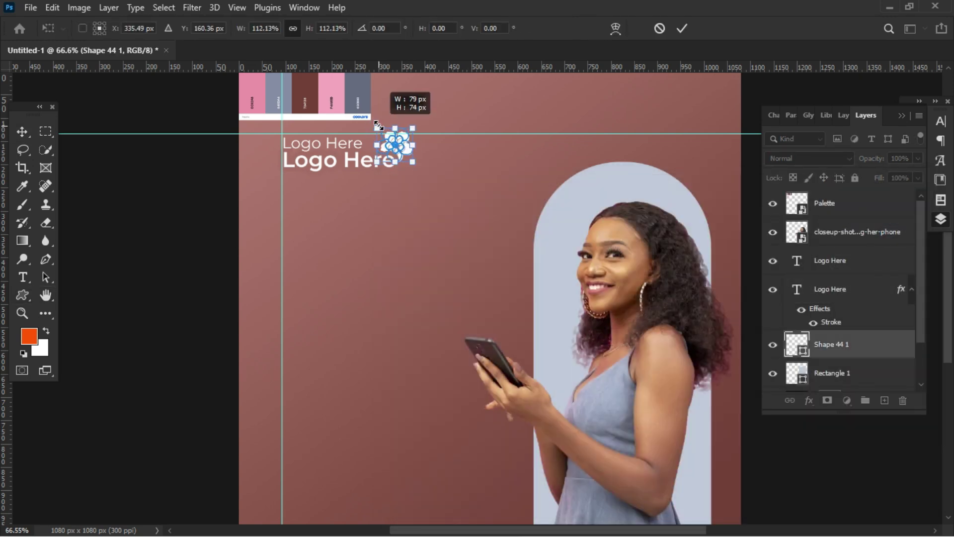
{"action": "key", "text": "Return"}
{"action": "left_click", "coordinate": [452, 212]}
{"action": "scroll", "coordinate": [479, 277], "scroll_direction": "down", "scroll_amount": 1}
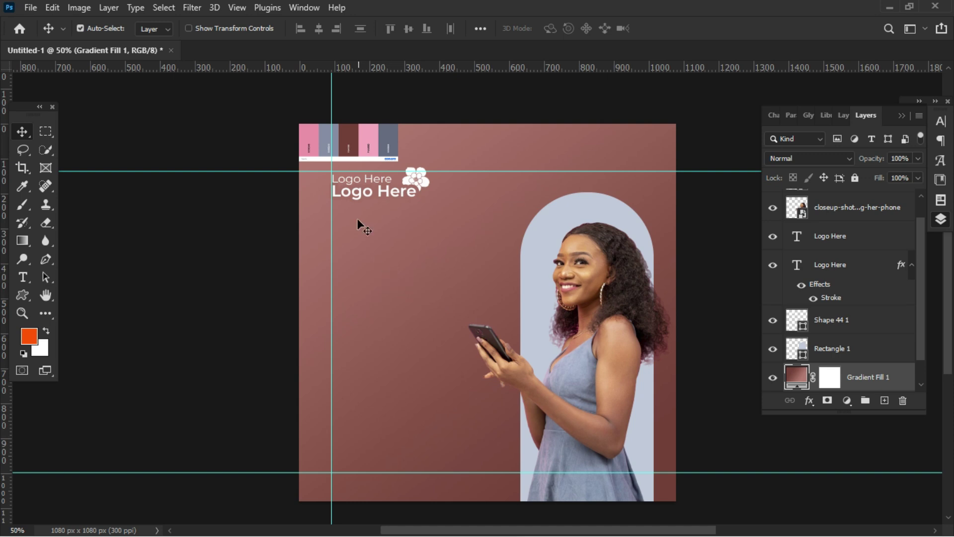
{"action": "scroll", "coordinate": [359, 201], "scroll_direction": "up", "scroll_amount": 1}
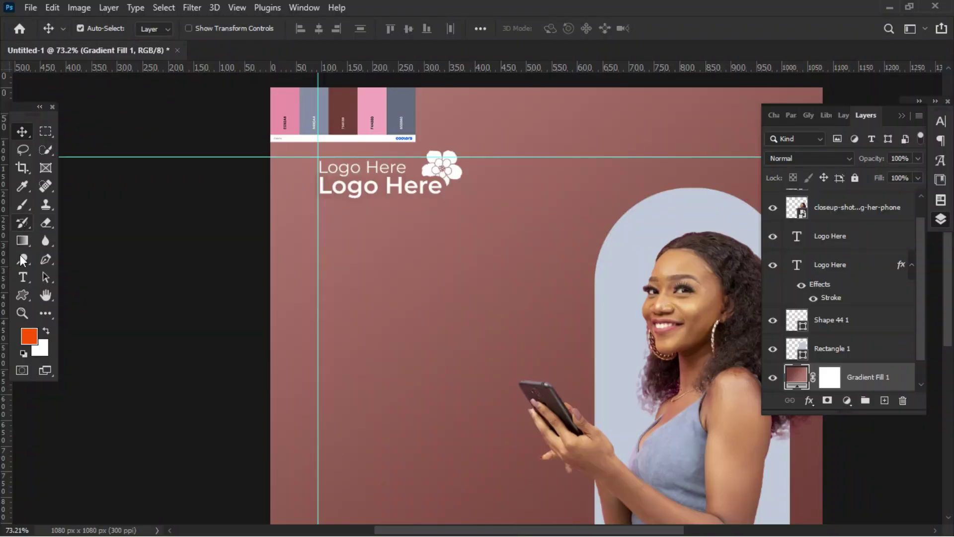
Step: With the Type tool active, set the Character panel leading to Auto
{"action": "left_click", "coordinate": [23, 277]}
{"action": "scroll", "coordinate": [193, 141], "scroll_direction": "down", "scroll_amount": 1}
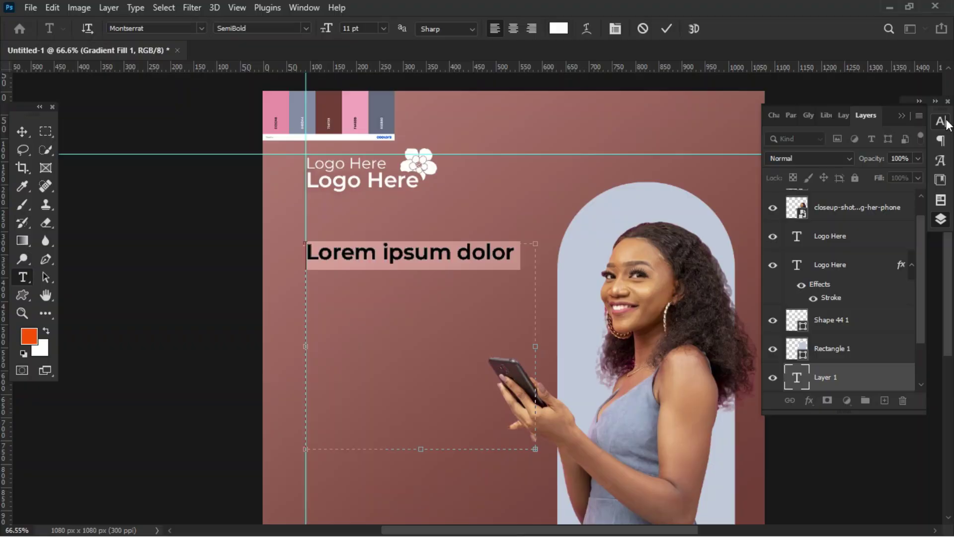
{"action": "left_click", "coordinate": [946, 122]}
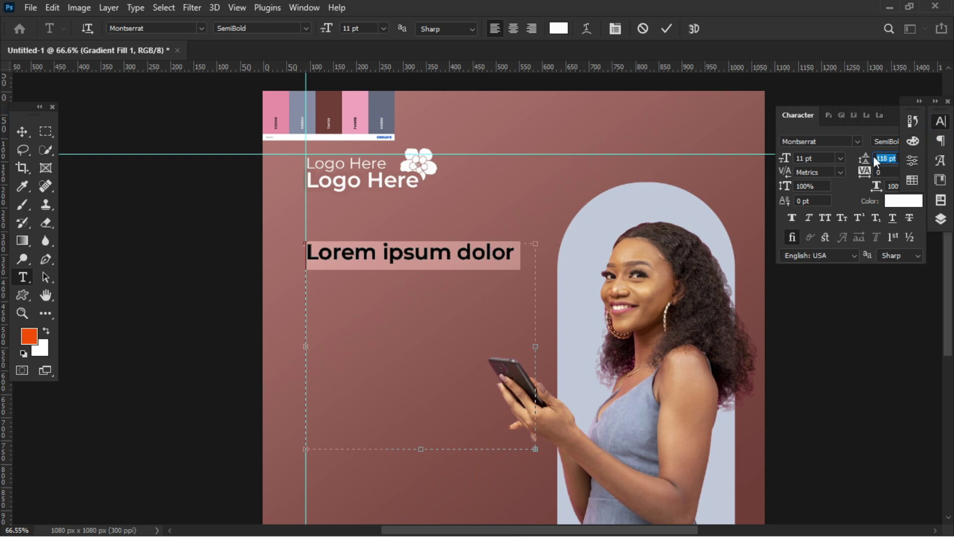
{"action": "left_click", "coordinate": [914, 158]}
{"action": "left_click", "coordinate": [903, 169]}
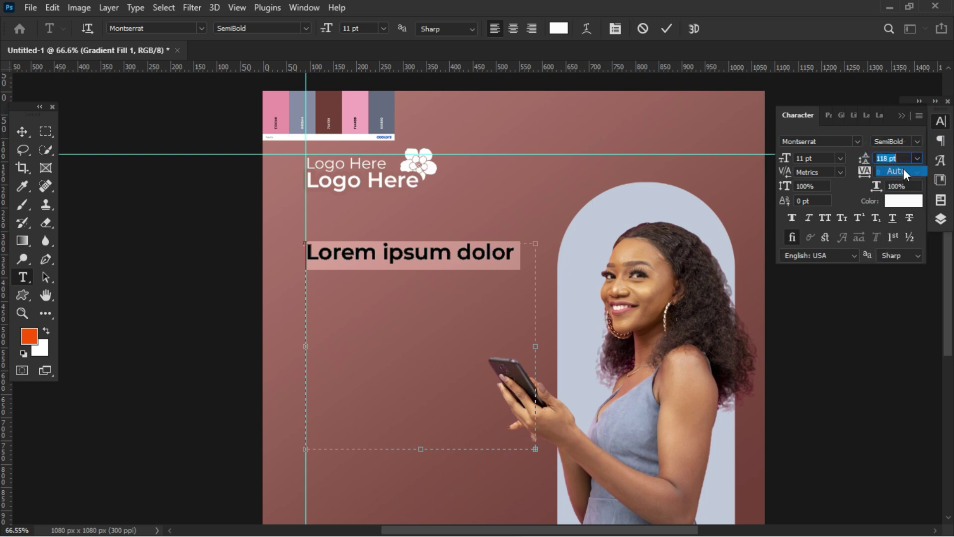
Step: Set the paragraph text to Montserrat Black, 36 pt, with 30 pt leading
{"action": "left_click", "coordinate": [500, 320]}
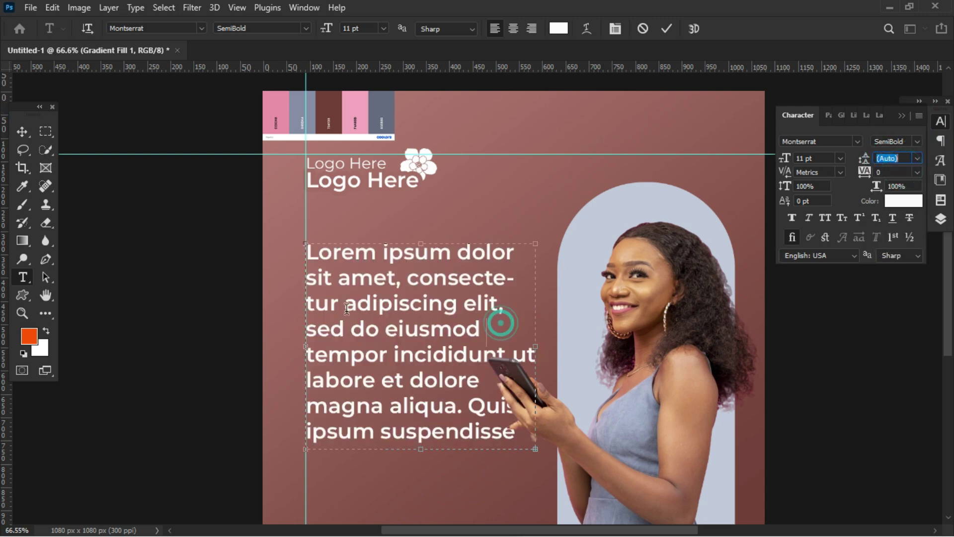
{"action": "key", "text": "ctrl+a"}
{"action": "left_click", "coordinate": [262, 28]}
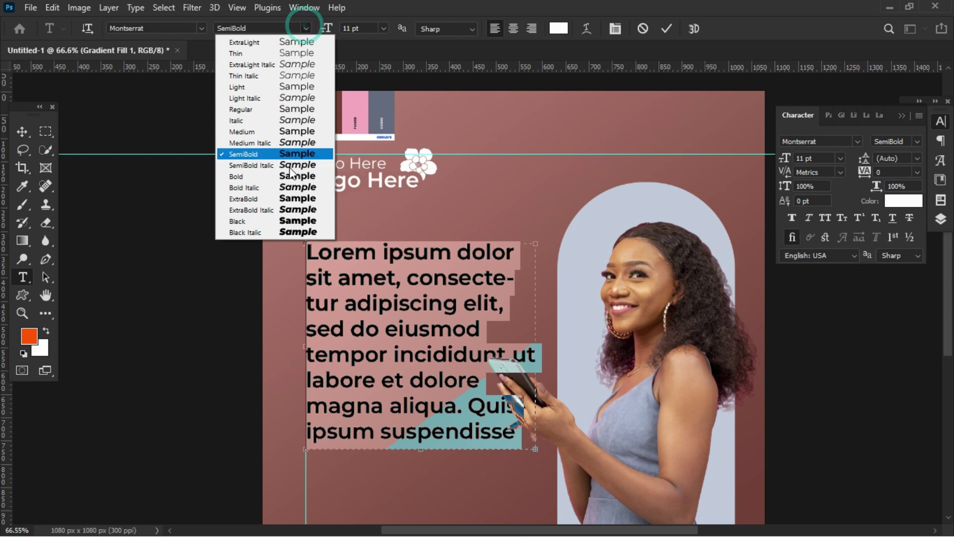
{"action": "left_click", "coordinate": [290, 219]}
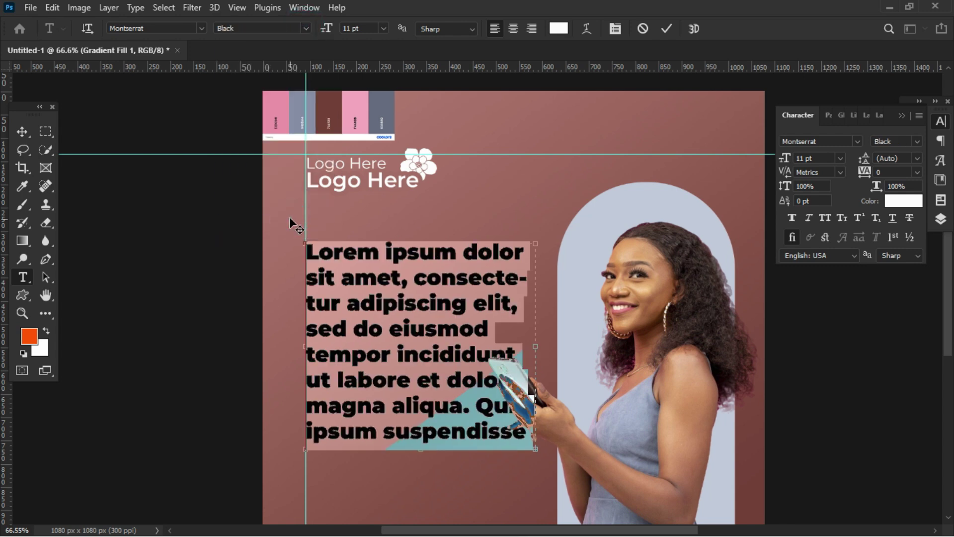
{"action": "left_click", "coordinate": [385, 28]}
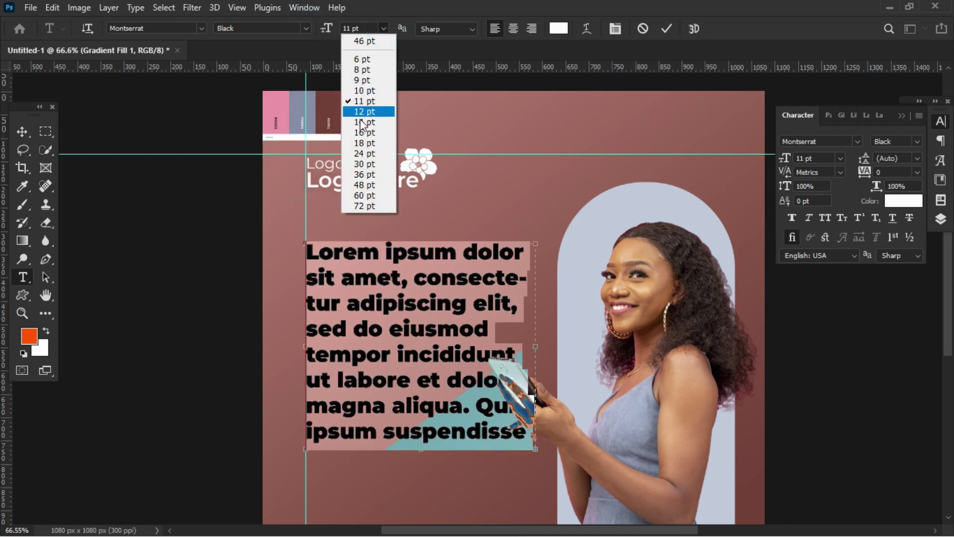
{"action": "left_click", "coordinate": [362, 174]}
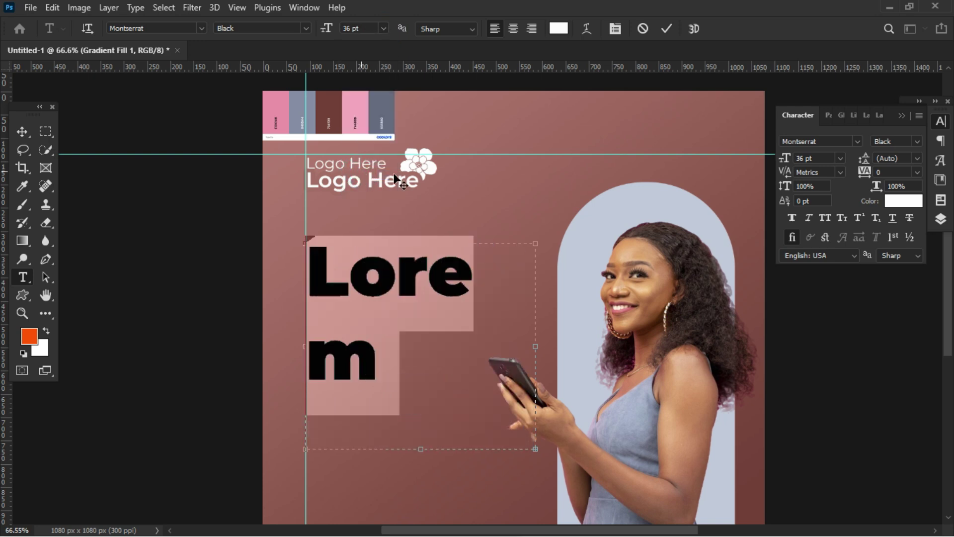
{"action": "left_click", "coordinate": [914, 160]}
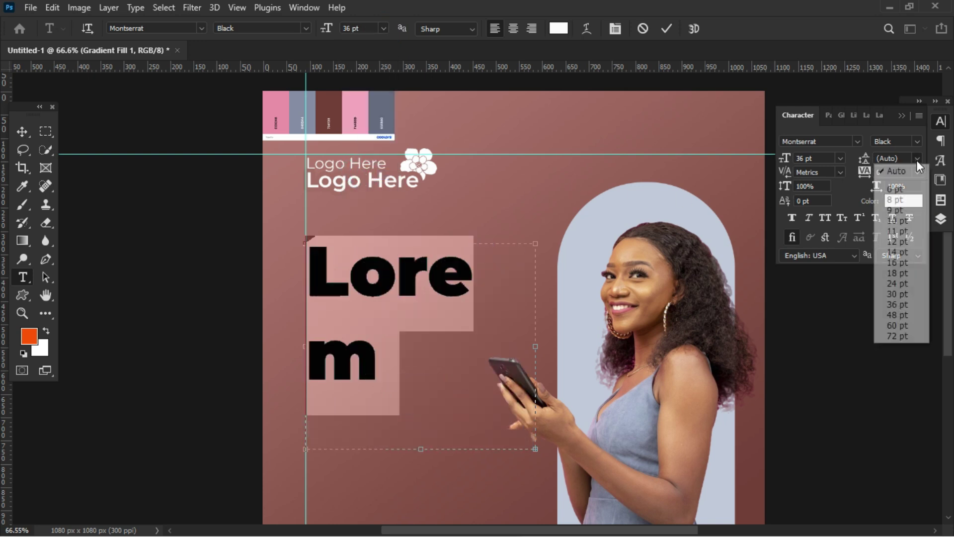
{"action": "left_click", "coordinate": [900, 304]}
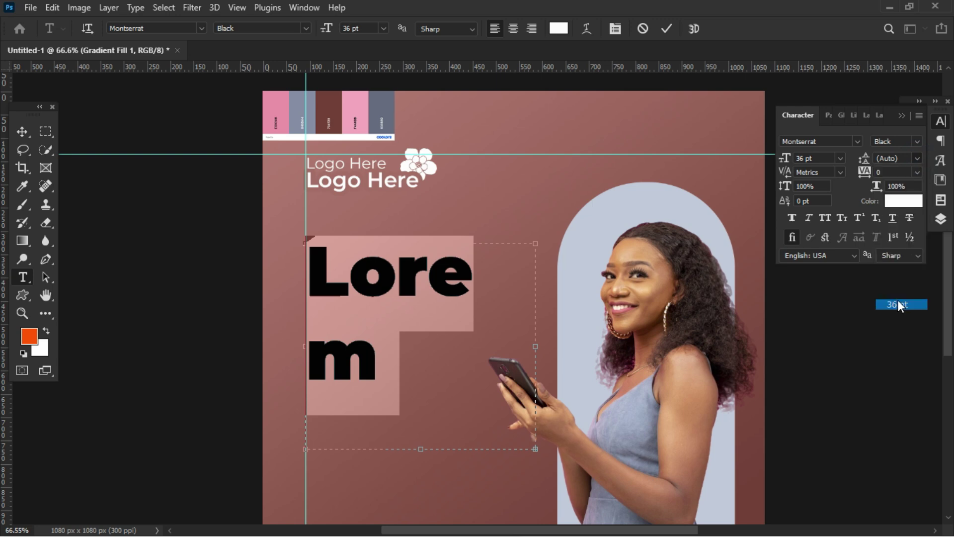
{"action": "left_click", "coordinate": [917, 159]}
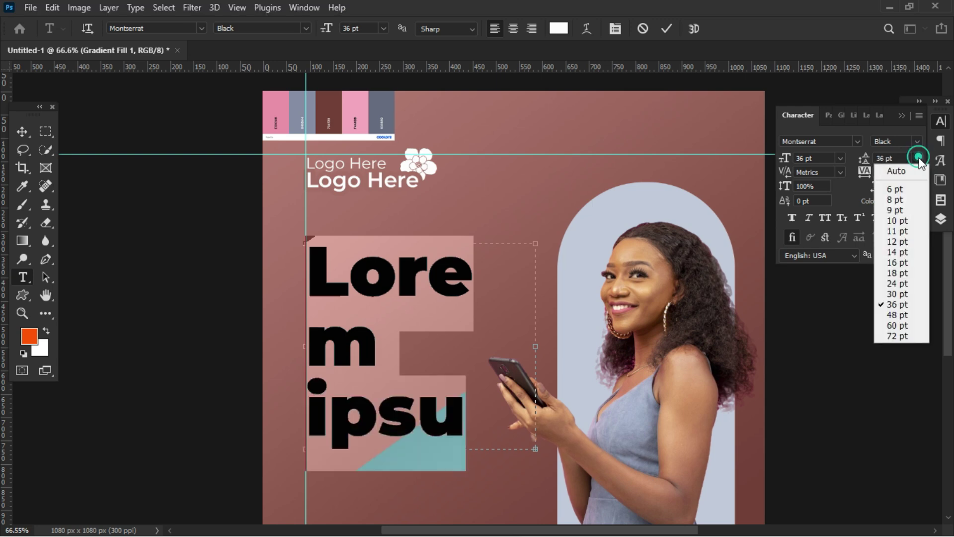
{"action": "left_click", "coordinate": [891, 292]}
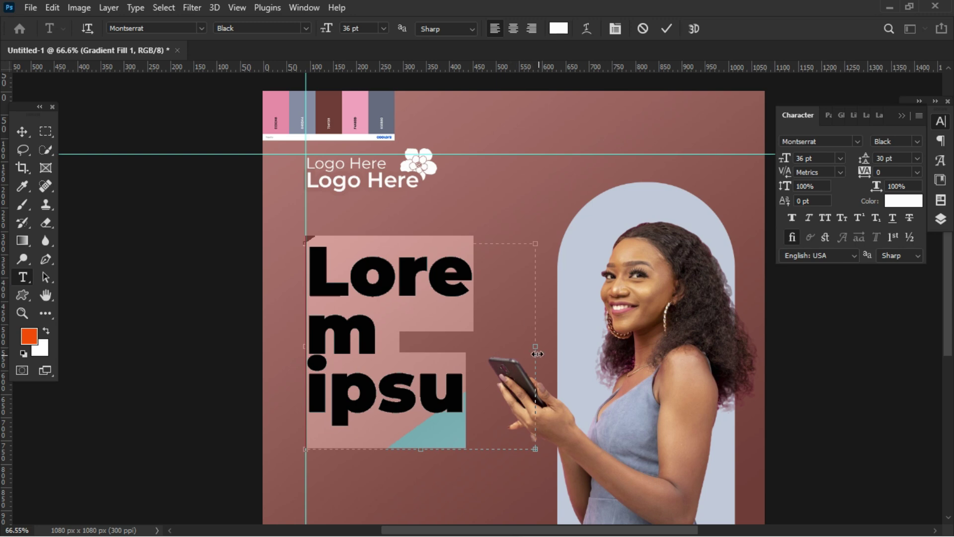
Step: Widen the text box so each word of the heading fits a line
{"action": "left_click_drag", "start_coordinate": [537, 354], "coordinate": [564, 350]}
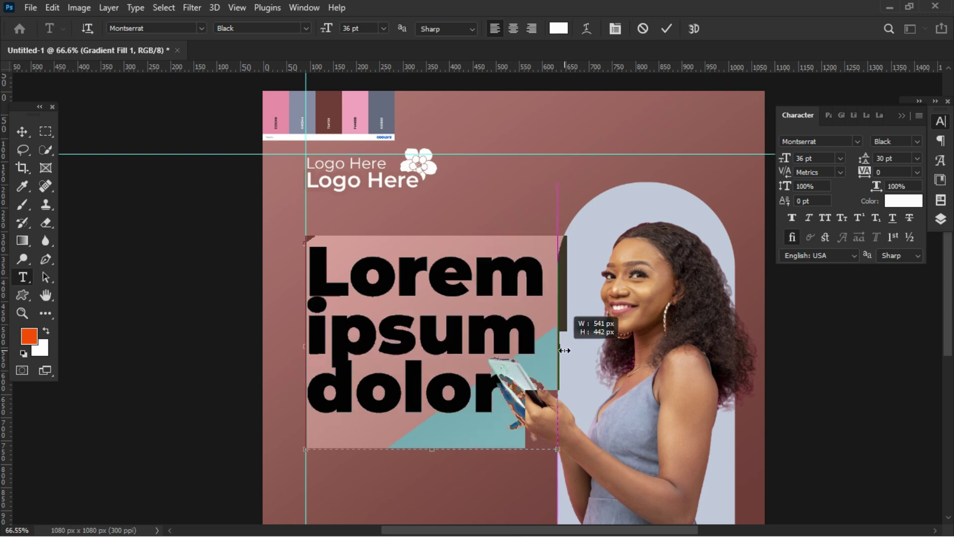
{"action": "left_click", "coordinate": [547, 267]}
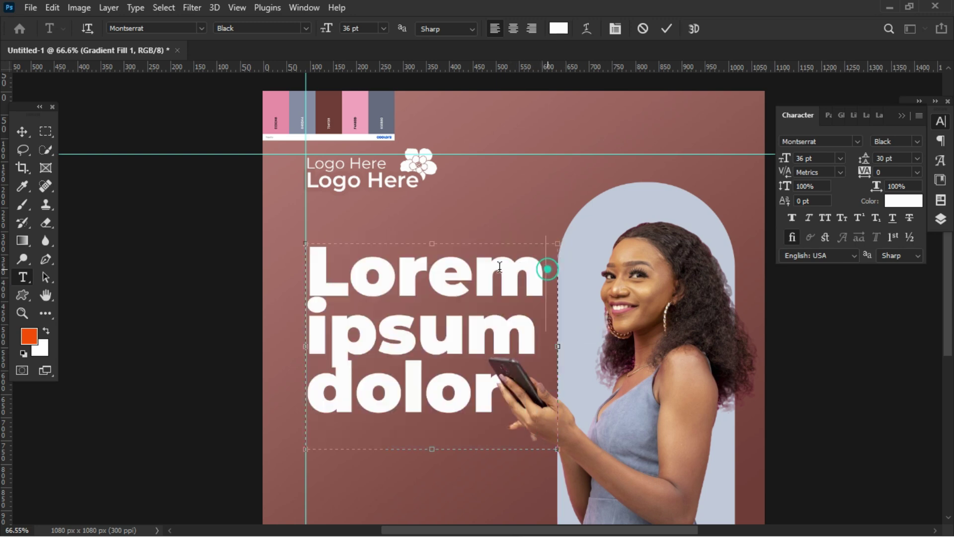
{"action": "left_click_drag", "start_coordinate": [500, 267], "coordinate": [439, 267]}
Step: Retype the heading as 'Social Media Poster' and colour 'Poster' with the arch's light blue
{"action": "key", "text": "ctrl+a"}
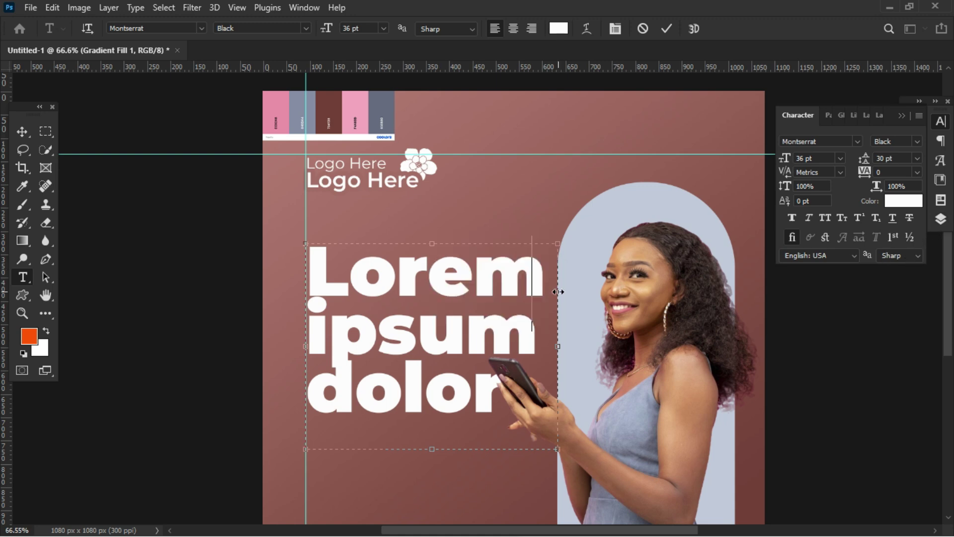
{"action": "type", "text": "Social Me"}
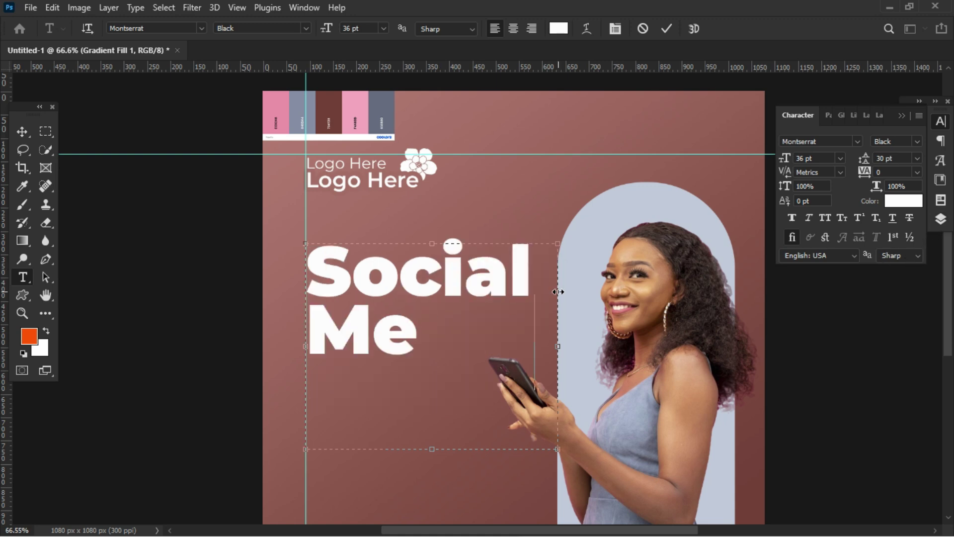
{"action": "type", "text": "dia Poster"}
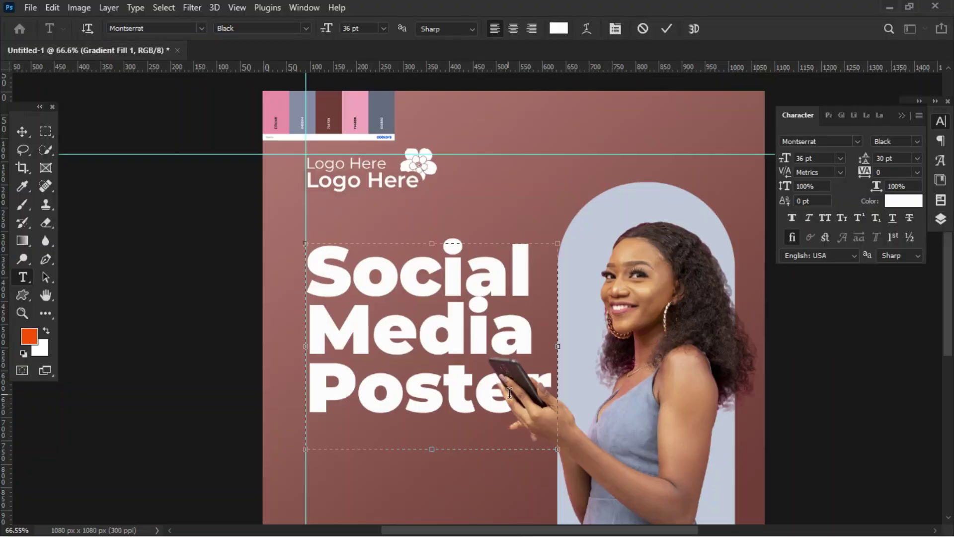
{"action": "left_click_drag", "start_coordinate": [520, 386], "coordinate": [315, 381]}
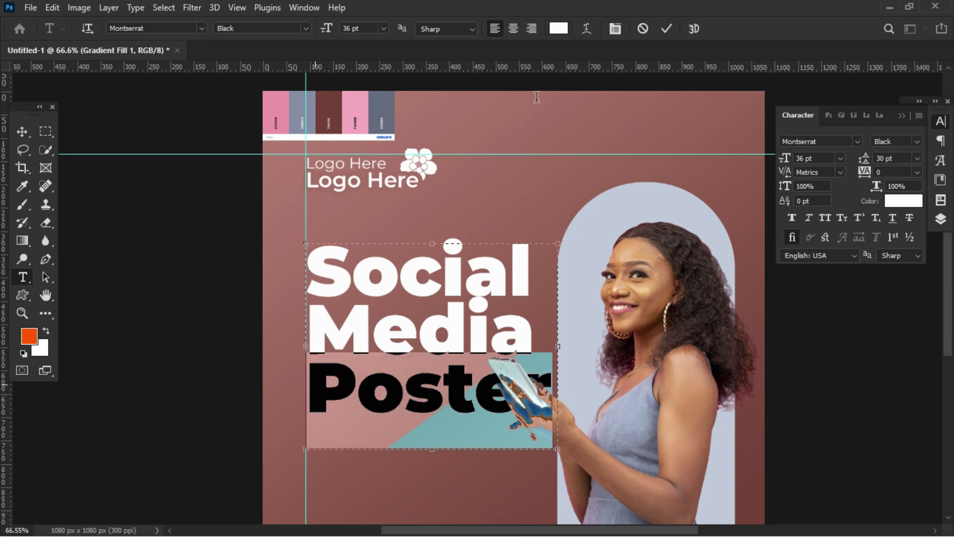
{"action": "left_click", "coordinate": [558, 28]}
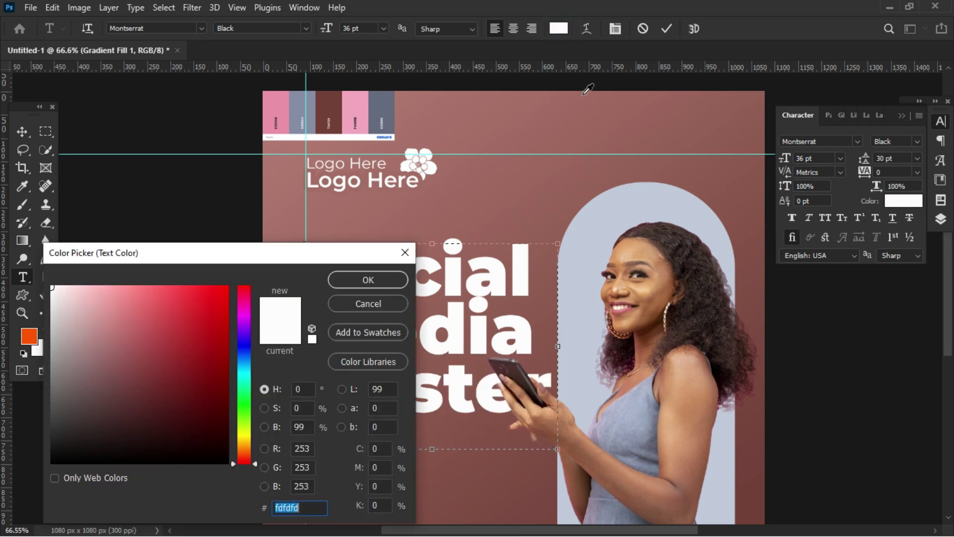
{"action": "left_click", "coordinate": [609, 209]}
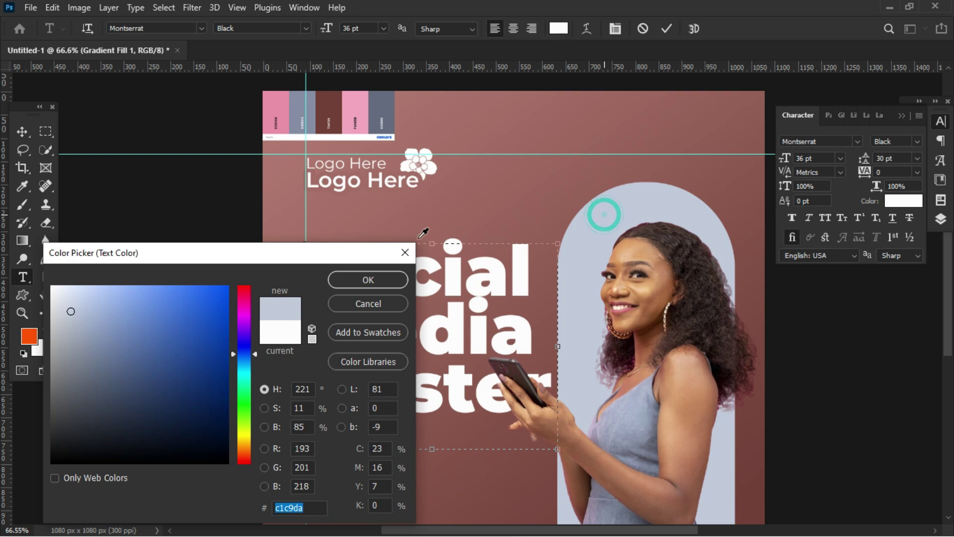
{"action": "left_click", "coordinate": [365, 279]}
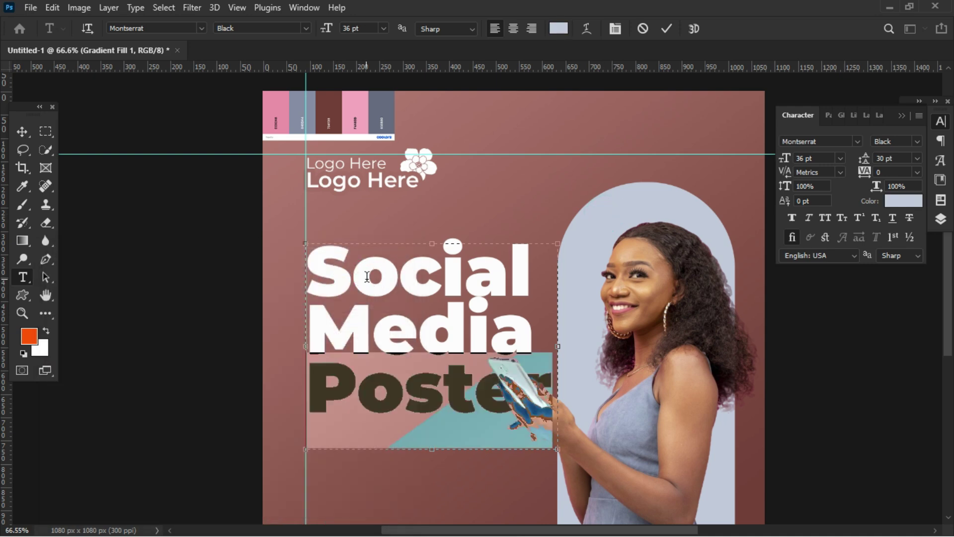
Step: Scale the heading down slightly and move it up a little
{"action": "key", "text": "ctrl+Return"}
{"action": "key", "text": "ctrl+t"}
{"action": "left_click_drag", "start_coordinate": [555, 450], "coordinate": [511, 387]}
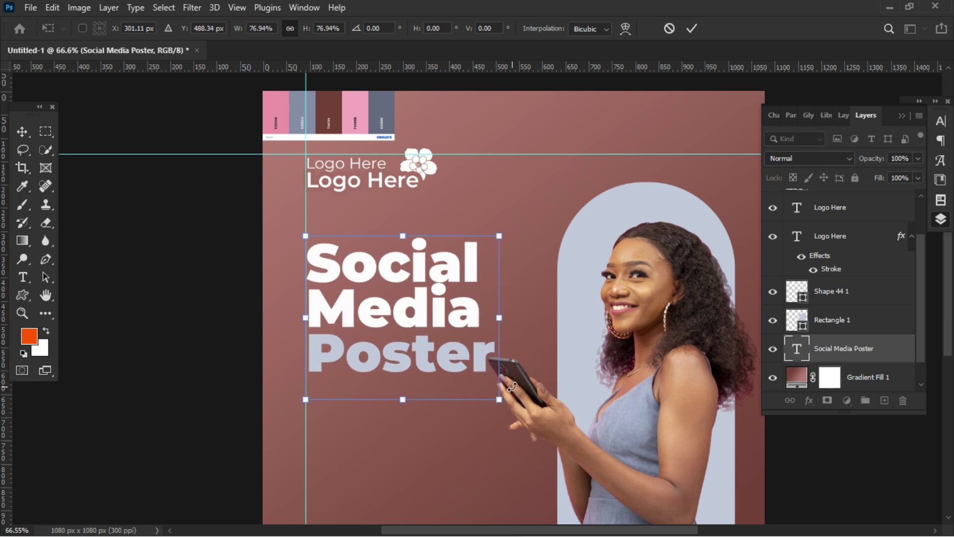
{"action": "left_click_drag", "start_coordinate": [442, 342], "coordinate": [440, 325]}
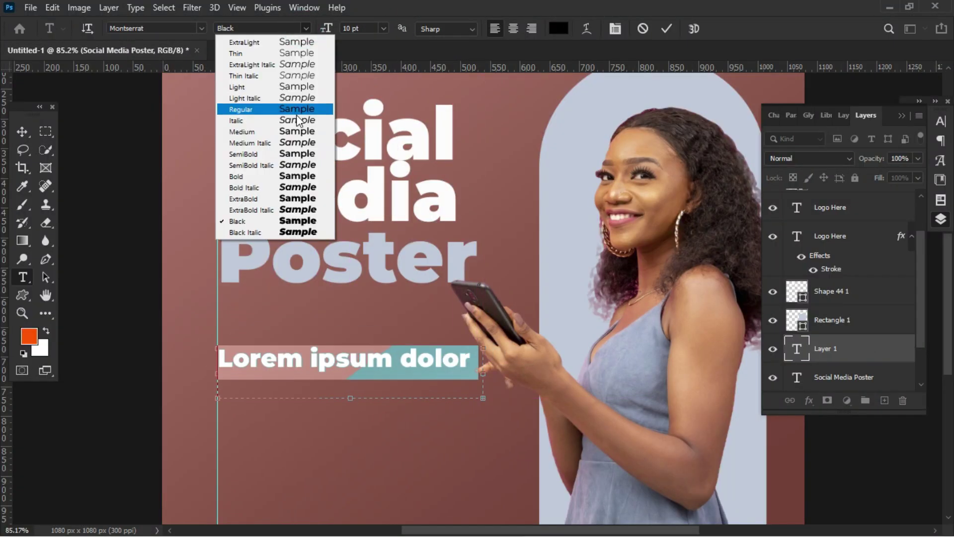
Step: Set the body paragraph to Montserrat Medium, Auto leading and 6 pt size
{"action": "left_click", "coordinate": [233, 132]}
{"action": "left_click", "coordinate": [384, 29]}
{"action": "left_click", "coordinate": [361, 69]}
{"action": "key", "text": "ctrl+t"}
{"action": "left_click", "coordinate": [917, 158]}
{"action": "left_click", "coordinate": [894, 172]}
{"action": "left_click", "coordinate": [366, 28]}
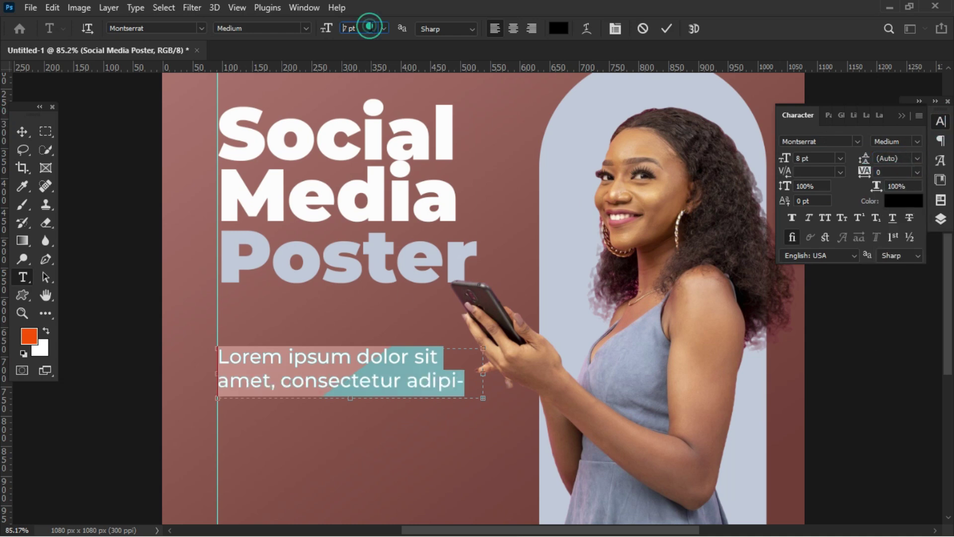
{"action": "type", "text": "6"}
{"action": "key", "text": "Return"}
Step: Colour the body paragraph white and commit it
{"action": "left_click", "coordinate": [941, 219]}
{"action": "left_click", "coordinate": [558, 28]}
{"action": "left_click", "coordinate": [368, 279]}
{"action": "scroll", "coordinate": [255, 249], "scroll_direction": "down", "scroll_amount": 2}
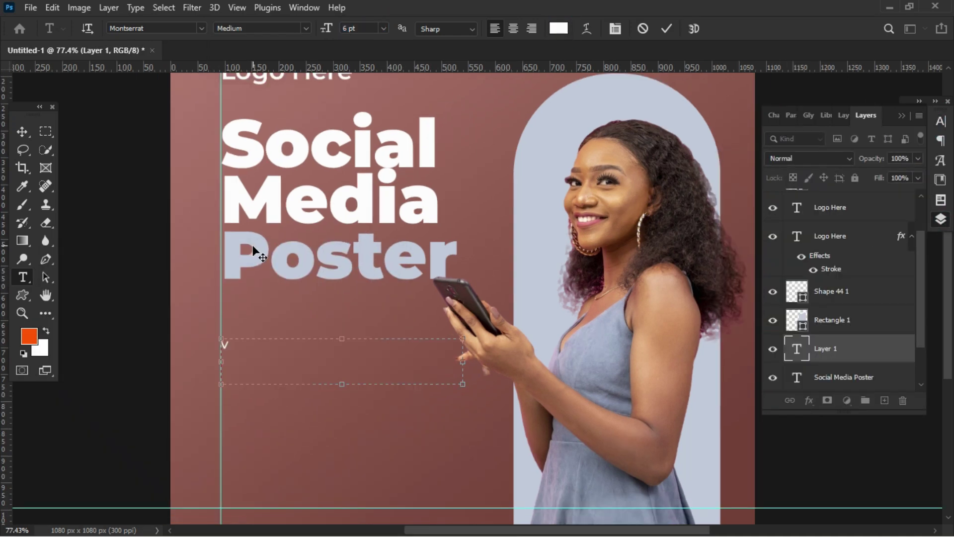
{"action": "key", "text": "ctrl+Return"}
{"action": "double_click", "coordinate": [797, 349]}
{"action": "key", "text": "ctrl+Return"}
{"action": "key", "text": "v"}
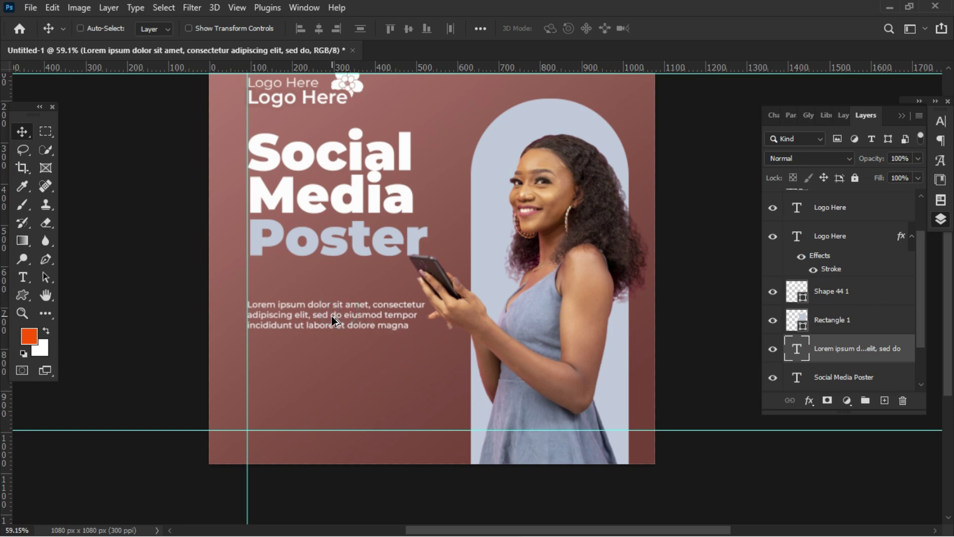
Step: Alt-drag a copy of the paragraph down near the bottom guide and crop it to two lines
{"action": "left_click_drag", "start_coordinate": [333, 332], "coordinate": [335, 413]}
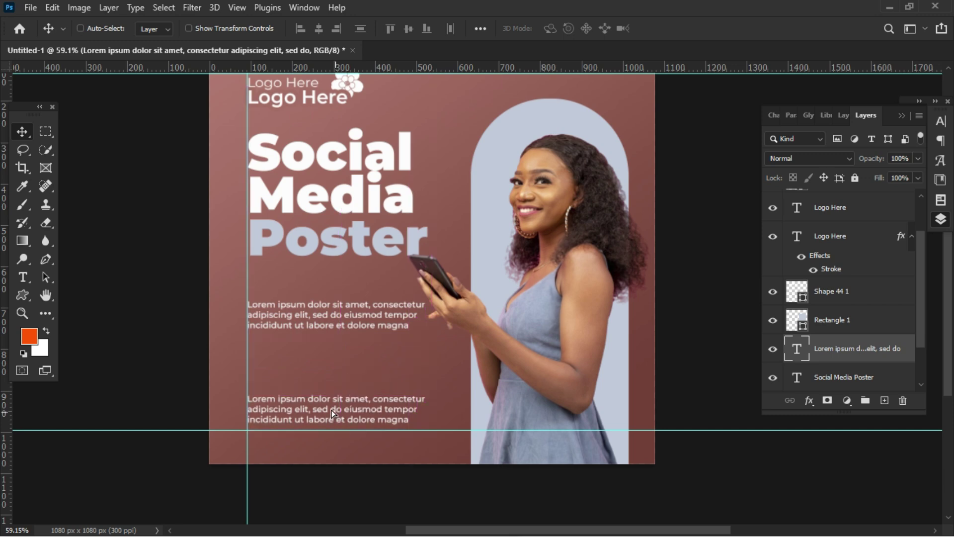
{"action": "double_click", "coordinate": [332, 416]}
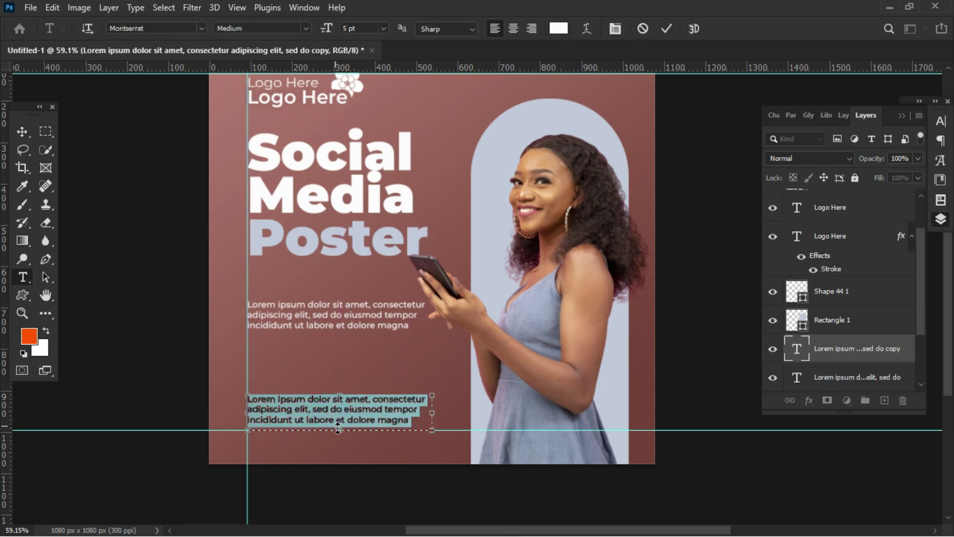
{"action": "left_click_drag", "start_coordinate": [340, 431], "coordinate": [342, 417]}
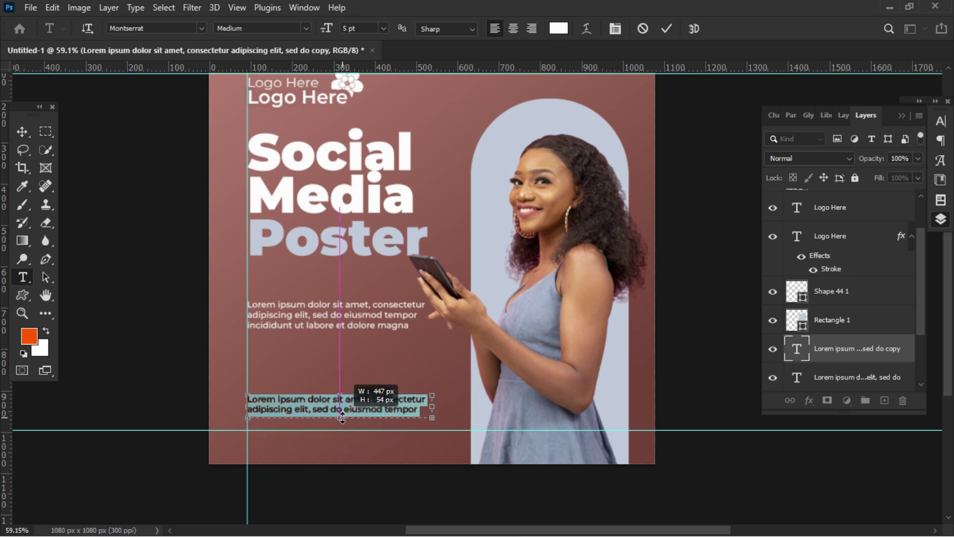
{"action": "scroll", "coordinate": [339, 420], "scroll_direction": "up", "scroll_amount": 3}
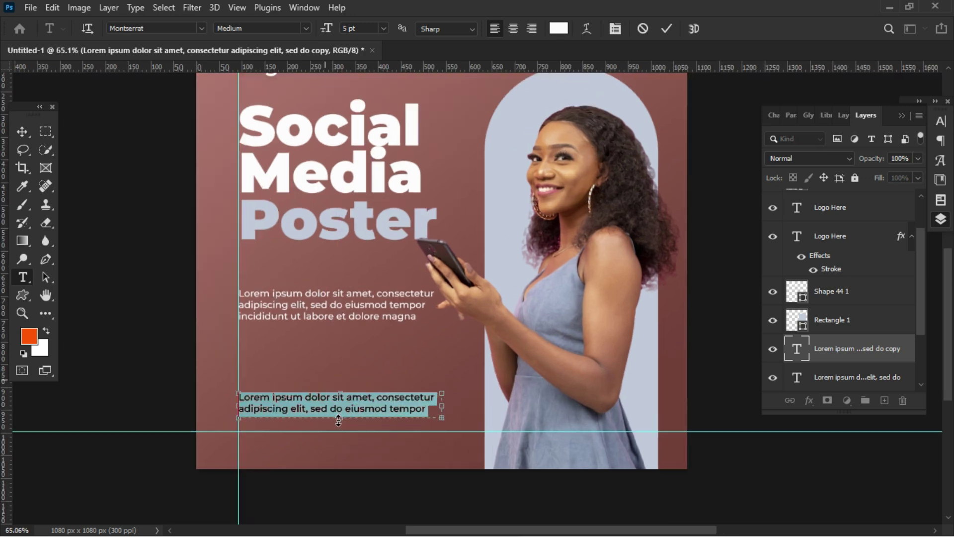
{"action": "left_click", "coordinate": [221, 392]}
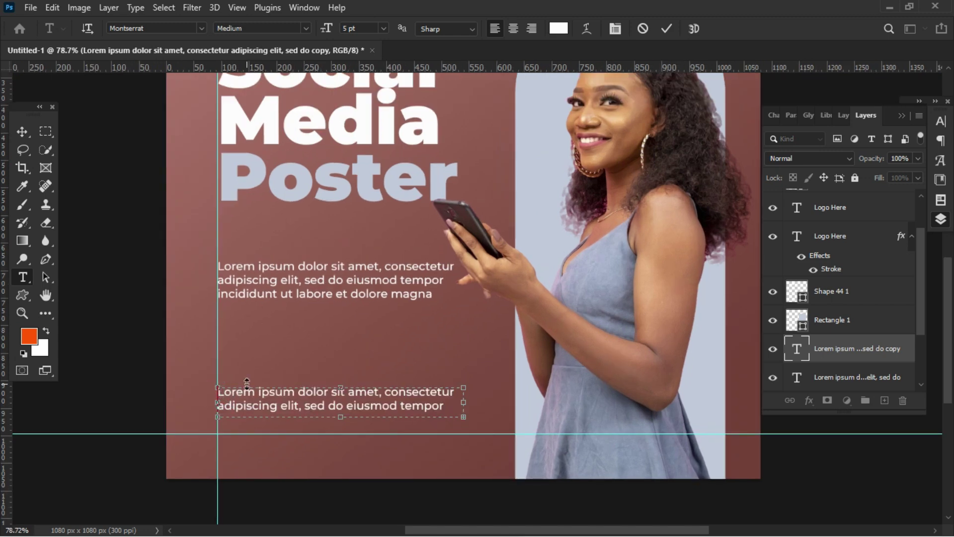
Step: Indent the bottom paragraph with a Tab and drag the Facebook and Instagram images onto the poster
{"action": "key", "text": "Tab"}
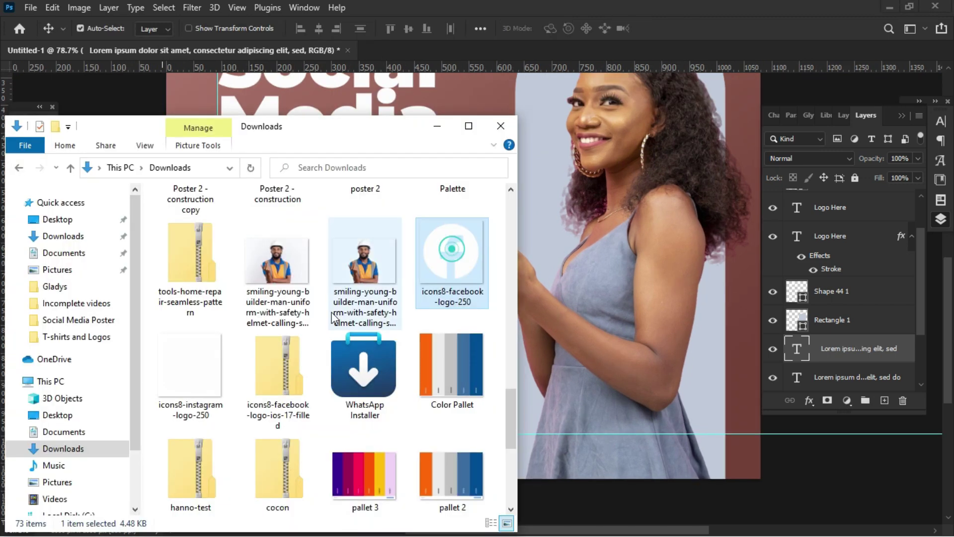
{"action": "left_click", "coordinate": [203, 390], "text": "ctrl"}
{"action": "left_click_drag", "start_coordinate": [438, 255], "coordinate": [574, 263]}
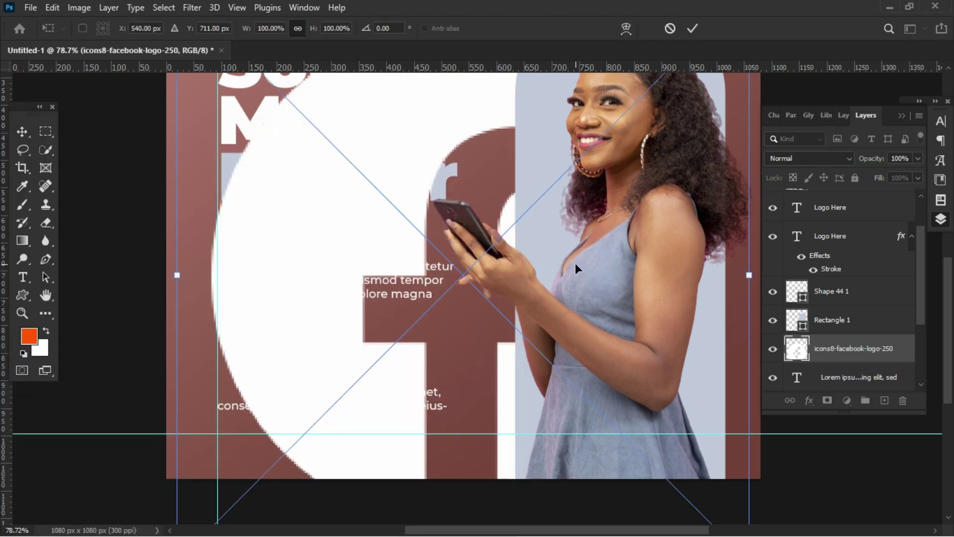
Step: Shrink both logos to icon size at the paragraph's start and place them
{"action": "scroll", "coordinate": [519, 389], "scroll_direction": "up", "scroll_amount": 1}
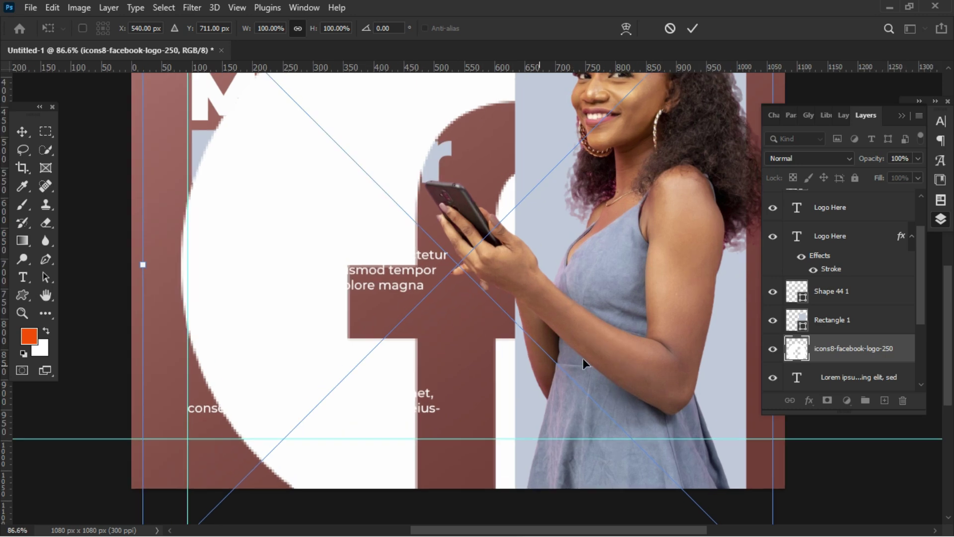
{"action": "left_click_drag", "start_coordinate": [138, 265], "coordinate": [212, 391]}
{"action": "scroll", "coordinate": [212, 391], "scroll_direction": "up", "scroll_amount": 5}
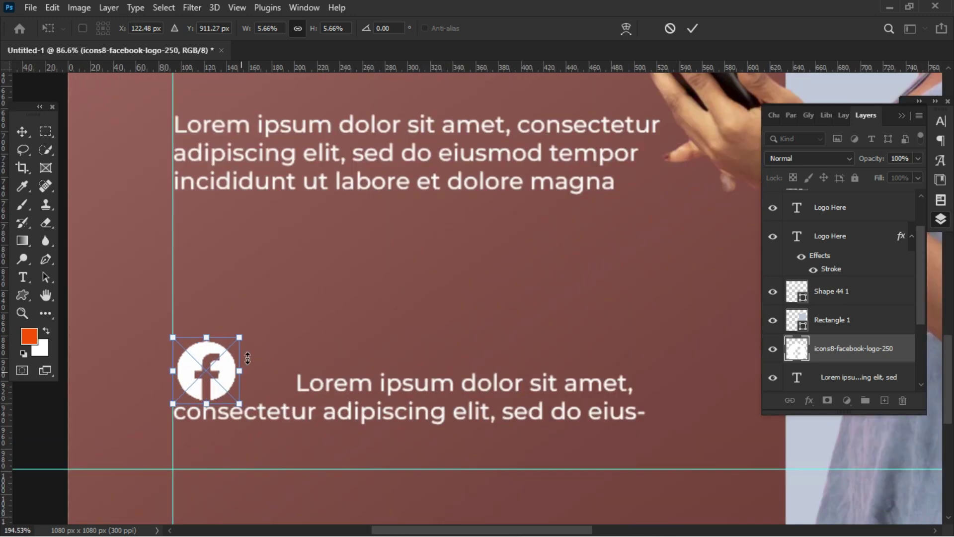
{"action": "left_click_drag", "start_coordinate": [248, 326], "coordinate": [217, 350]}
{"action": "key", "text": "alt+space"}
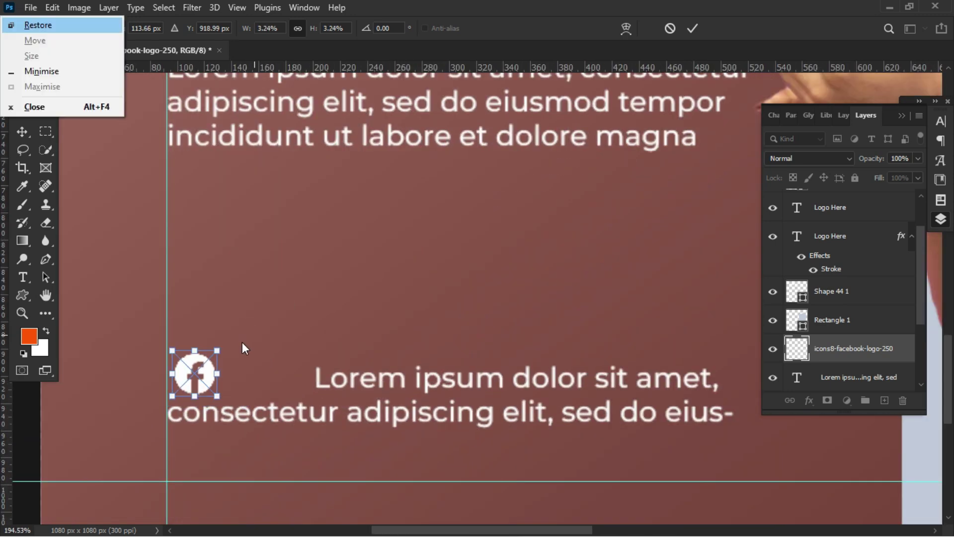
{"action": "key", "text": "Escape"}
{"action": "key", "text": "Return"}
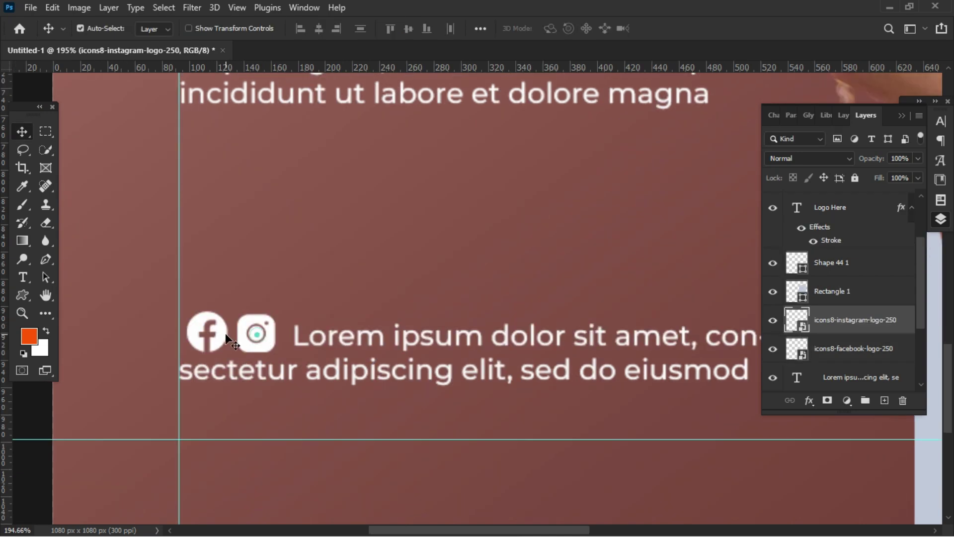
{"action": "left_click", "coordinate": [207, 331], "text": "shift"}
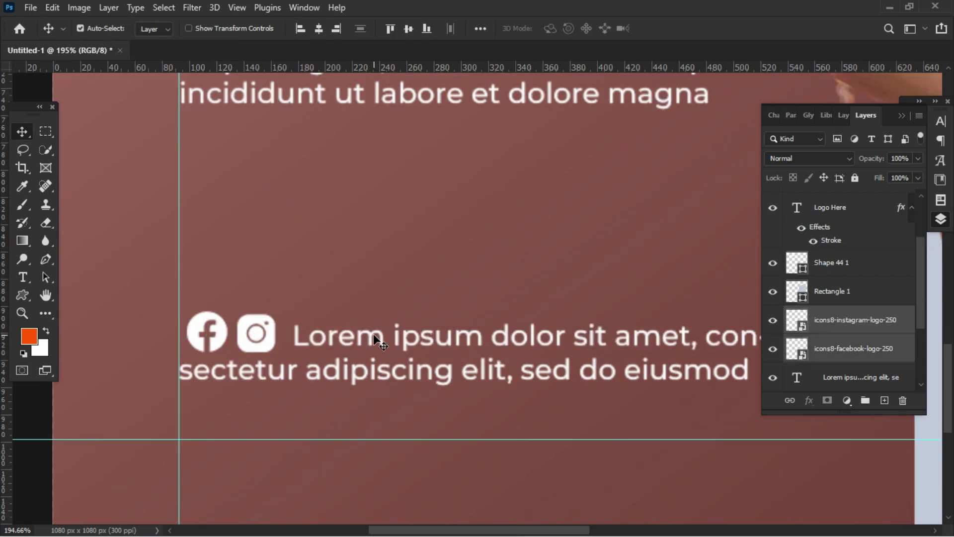
{"action": "left_click", "coordinate": [373, 336], "text": "shift"}
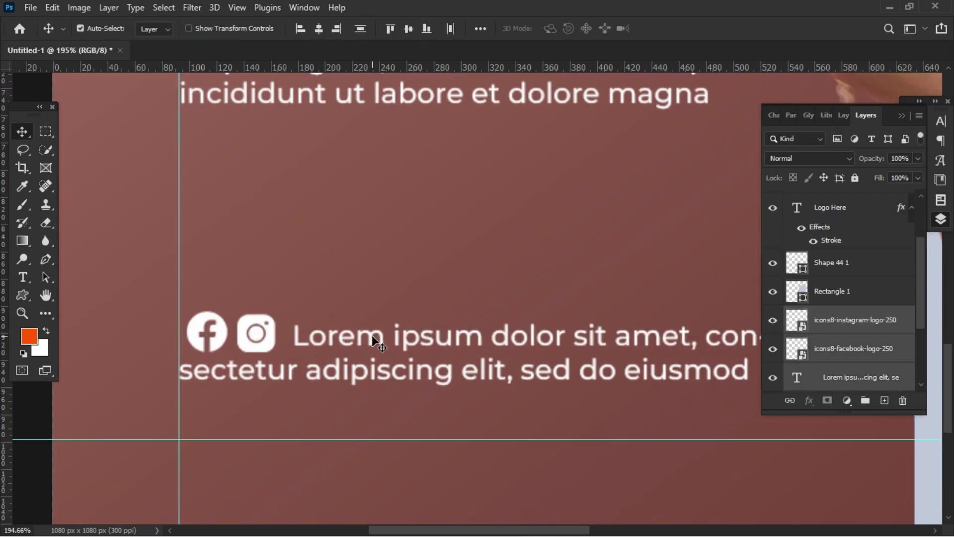
Step: Draw a thin rectangle bar under the bottom paragraph with a light blue-grey fill
{"action": "left_click", "coordinate": [106, 246]}
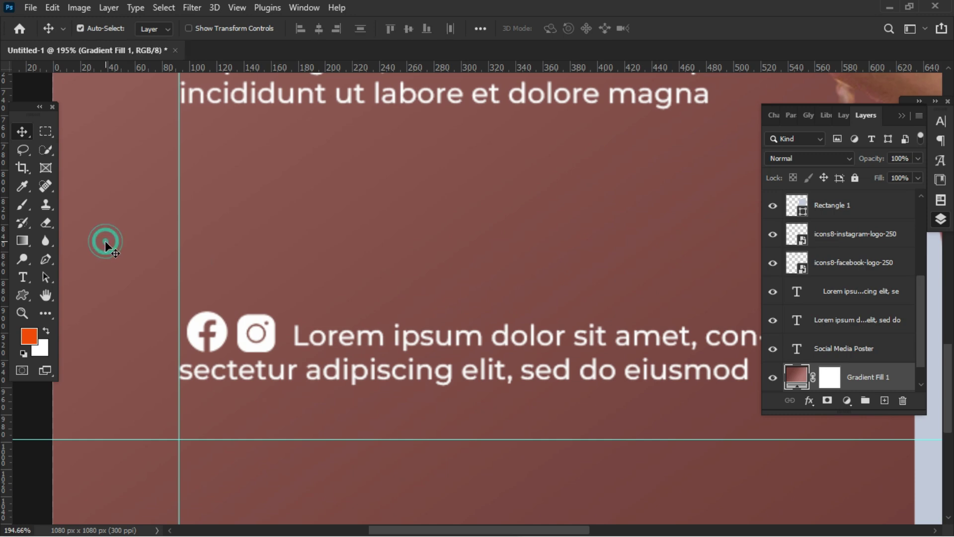
{"action": "left_click", "coordinate": [23, 295]}
{"action": "left_click", "coordinate": [74, 295]}
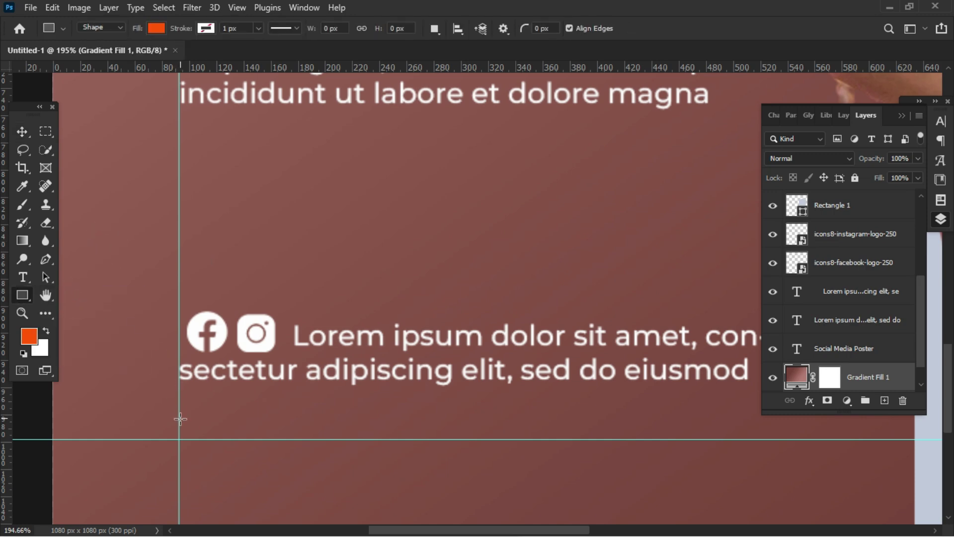
{"action": "left_click_drag", "start_coordinate": [180, 418], "coordinate": [792, 431]}
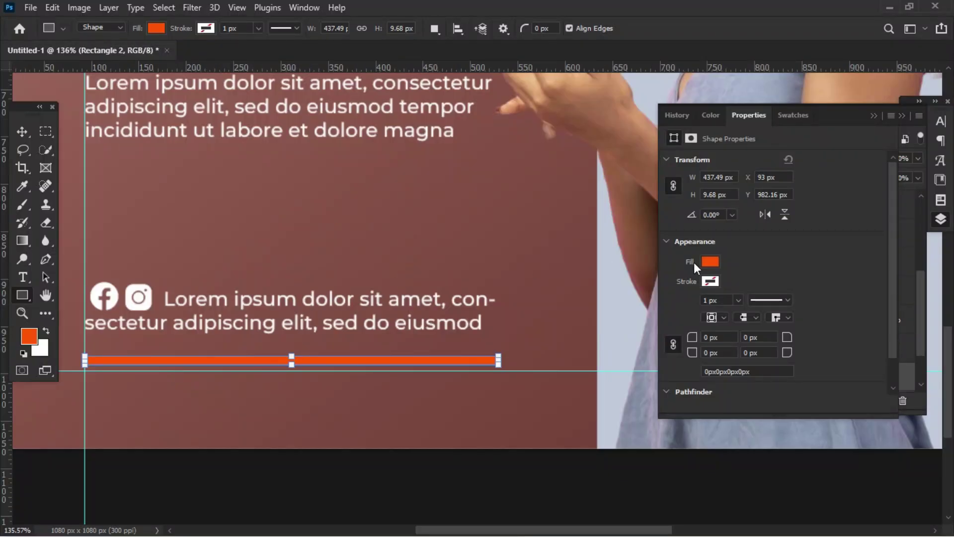
{"action": "scroll", "coordinate": [384, 290], "scroll_direction": "down", "scroll_amount": 2}
{"action": "left_click", "coordinate": [714, 281]}
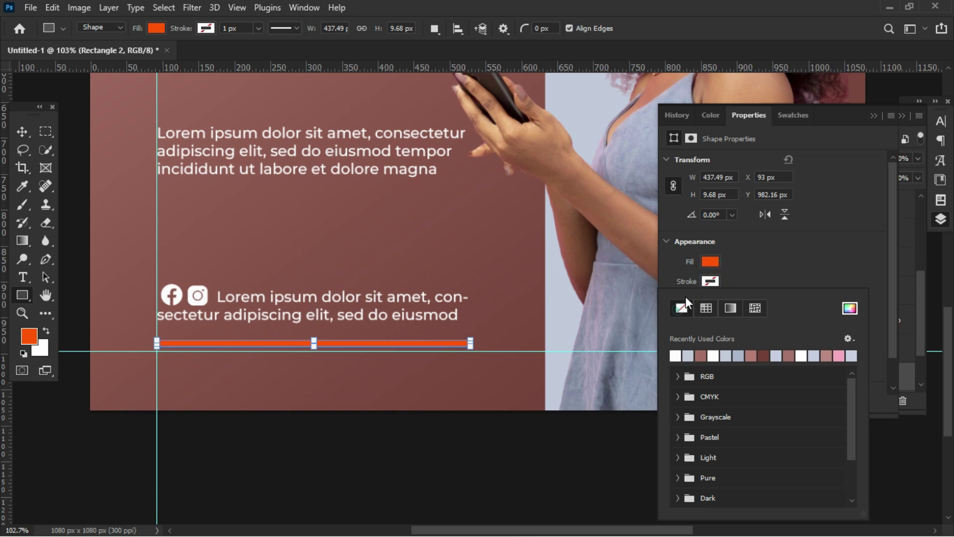
{"action": "left_click", "coordinate": [709, 261]}
{"action": "left_click", "coordinate": [709, 260]}
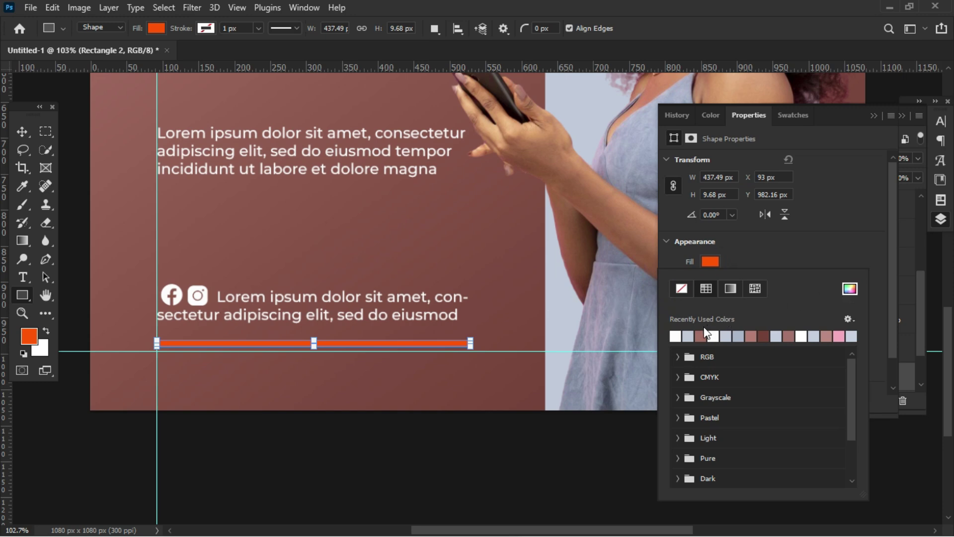
{"action": "left_click", "coordinate": [689, 336]}
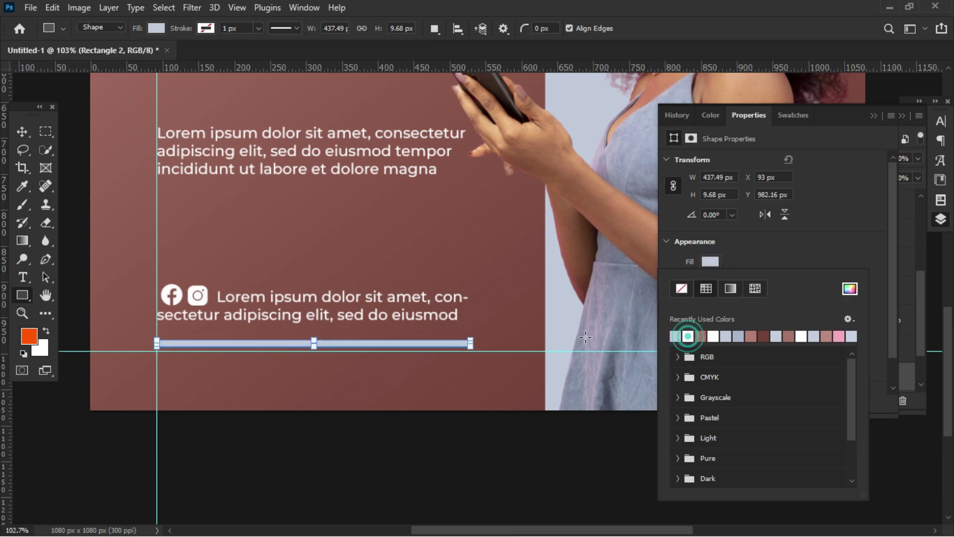
{"action": "left_click", "coordinate": [873, 115]}
Step: Move the bar about 27 px lower onto the guide
{"action": "scroll", "coordinate": [242, 342], "scroll_direction": "up", "scroll_amount": 3}
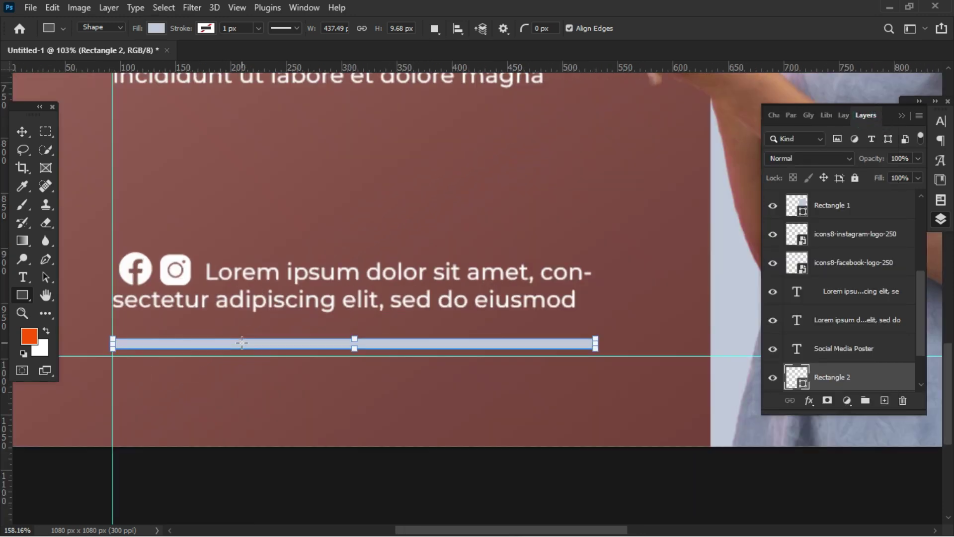
{"action": "scroll", "coordinate": [241, 342], "scroll_direction": "up", "scroll_amount": 2}
{"action": "key", "text": "v"}
{"action": "scroll", "coordinate": [389, 342], "scroll_direction": "up", "scroll_amount": 2}
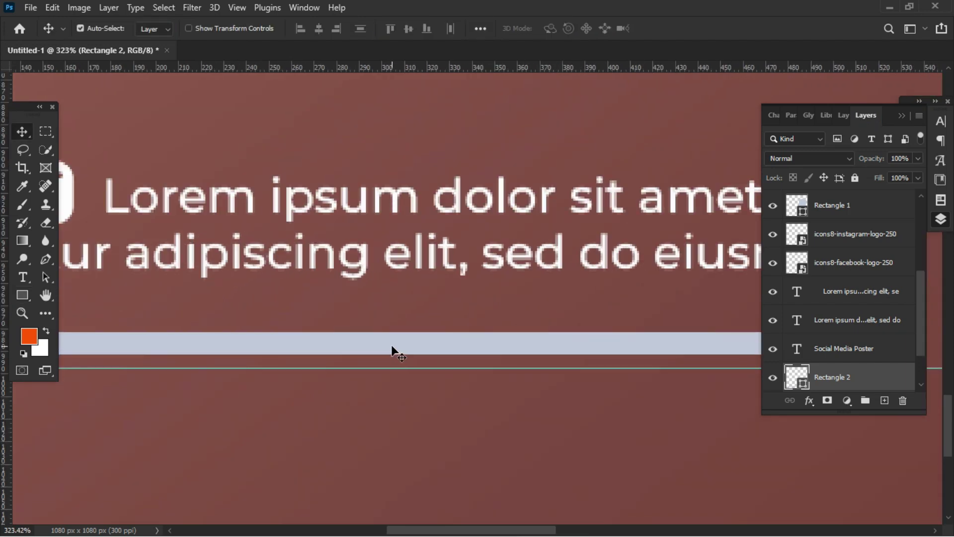
{"action": "left_click_drag", "start_coordinate": [393, 344], "coordinate": [396, 357]}
{"action": "scroll", "coordinate": [421, 393], "scroll_direction": "down", "scroll_amount": 2}
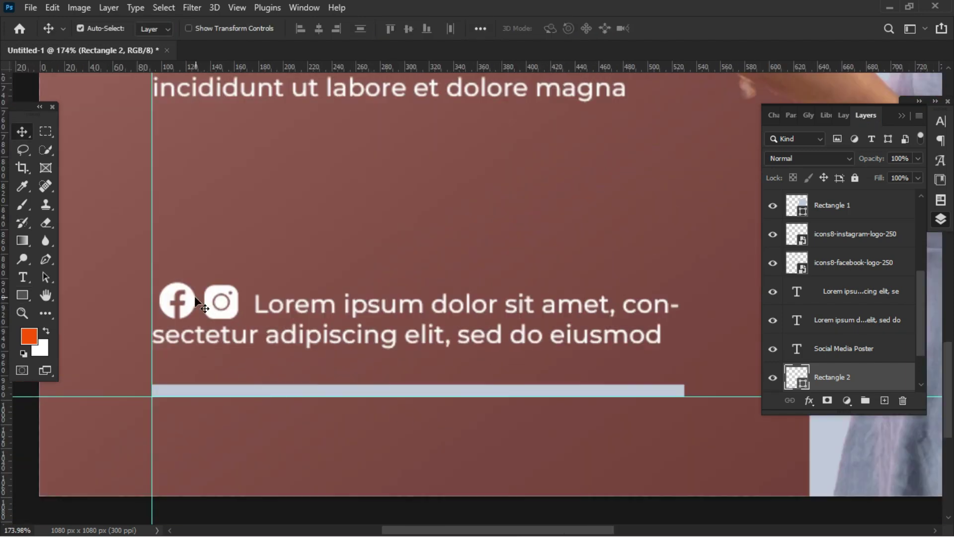
Step: Select both social icons and the caption text and move them down together
{"action": "left_click", "coordinate": [185, 299]}
{"action": "left_click", "coordinate": [222, 300], "text": "shift"}
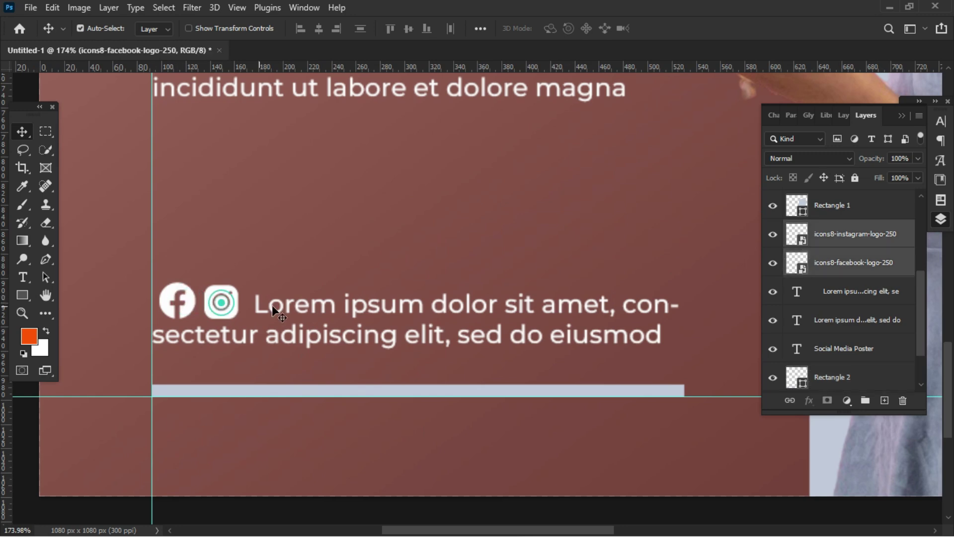
{"action": "left_click", "coordinate": [293, 308], "text": "shift"}
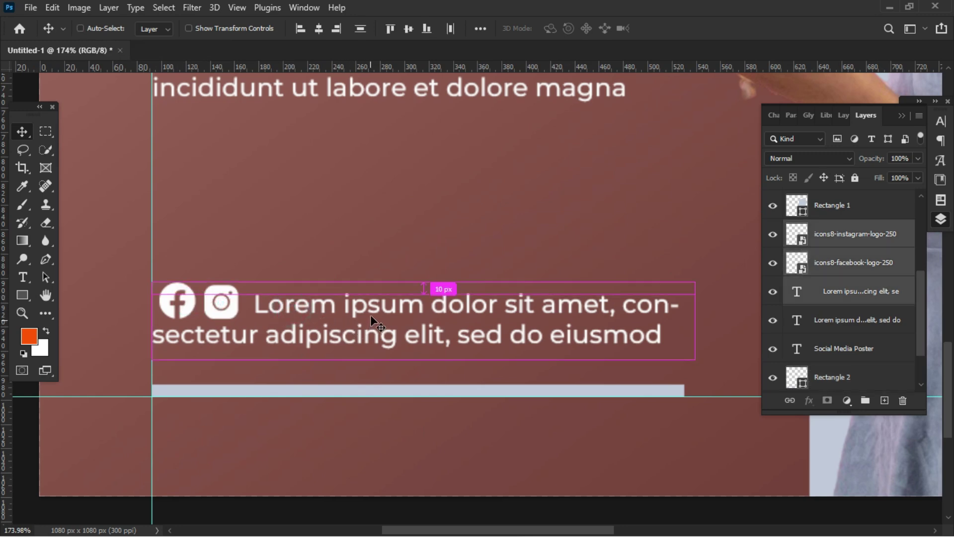
{"action": "left_click_drag", "start_coordinate": [372, 321], "coordinate": [367, 340]}
{"action": "key", "text": "Down"}
{"action": "key", "text": "Down"}
{"action": "key", "text": "Down"}
{"action": "key", "text": "Down"}
{"action": "key", "text": "Down"}
{"action": "key", "text": "Down"}
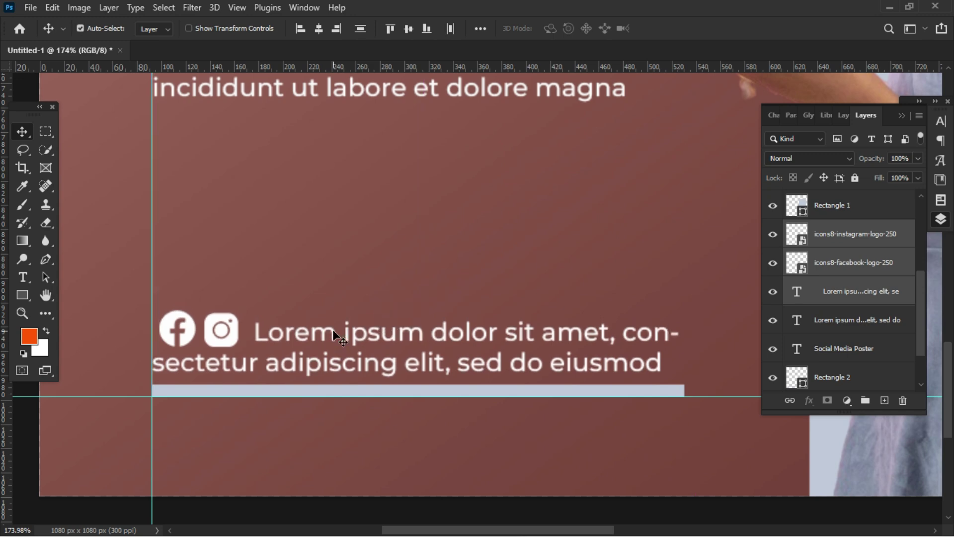
{"action": "scroll", "coordinate": [332, 329], "scroll_direction": "down", "scroll_amount": 5}
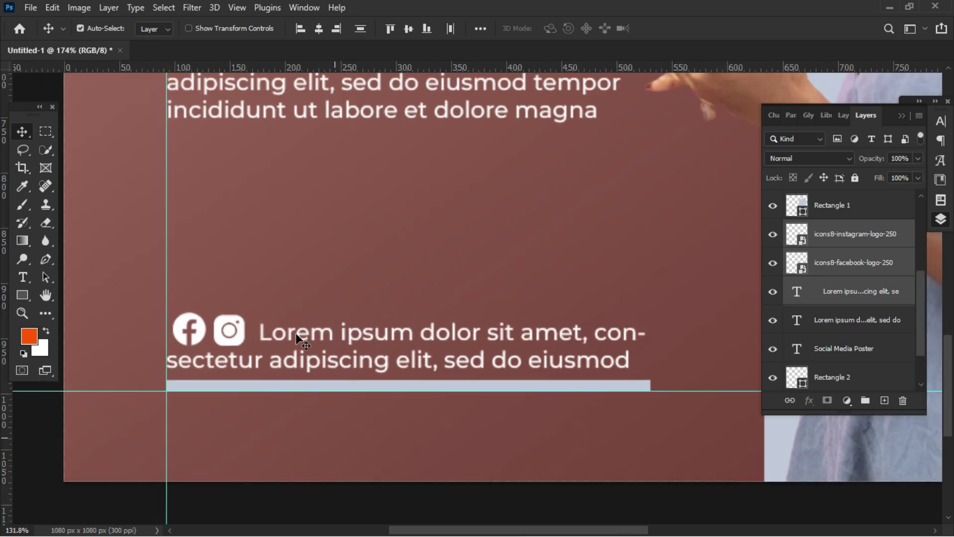
{"action": "scroll", "coordinate": [338, 183], "scroll_direction": "down", "scroll_amount": 2}
{"action": "scroll", "coordinate": [357, 155], "scroll_direction": "up", "scroll_amount": 6}
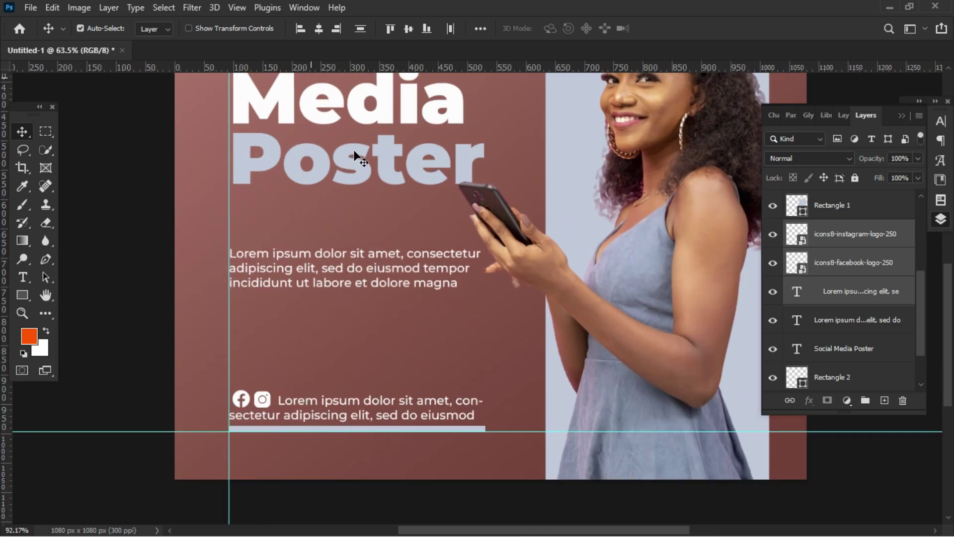
Step: Nudge the body text block down and back up to check its position
{"action": "left_click", "coordinate": [328, 293]}
{"action": "key", "text": "shift+Down"}
{"action": "key", "text": "shift+Down"}
{"action": "key", "text": "shift+Down"}
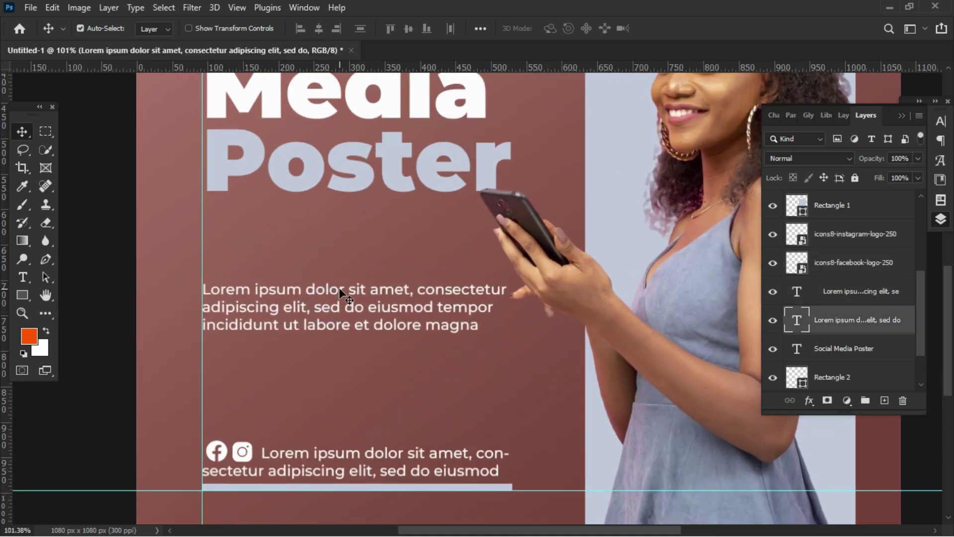
{"action": "key", "text": "shift+Up"}
{"action": "key", "text": "shift+Up"}
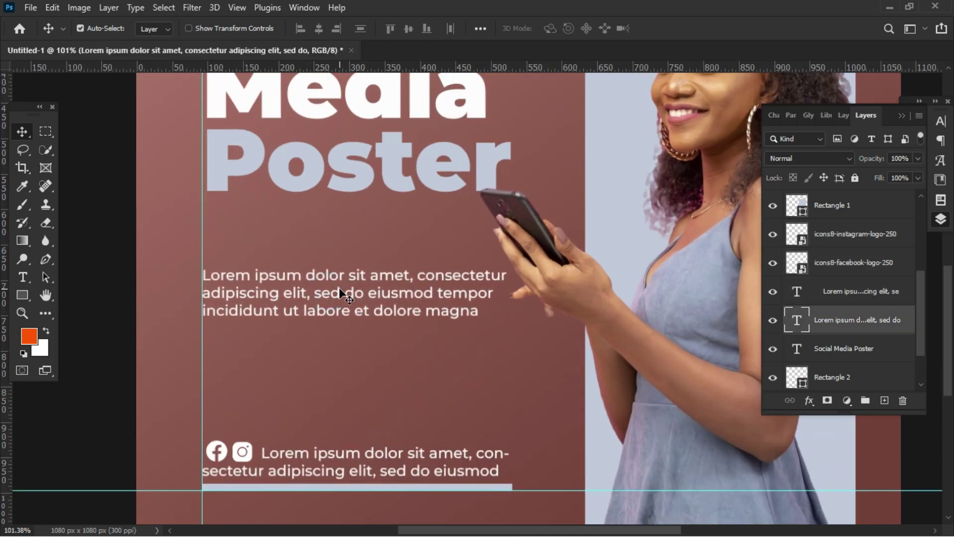
{"action": "scroll", "coordinate": [337, 361], "scroll_direction": "down", "scroll_amount": 1}
{"action": "scroll", "coordinate": [337, 383], "scroll_direction": "down", "scroll_amount": 2}
{"action": "scroll", "coordinate": [341, 400], "scroll_direction": "up", "scroll_amount": 2}
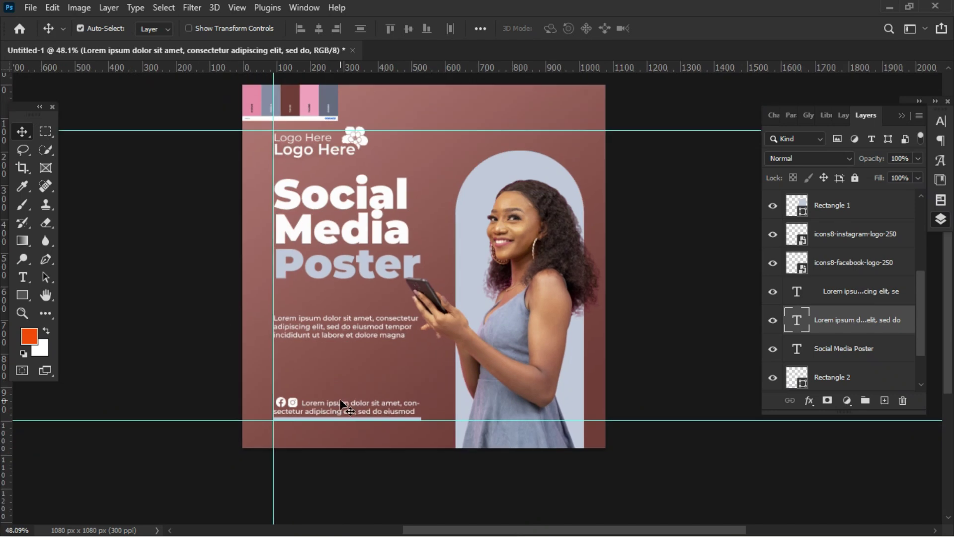
{"action": "left_click", "coordinate": [306, 100]}
Step: Recolour the word 'Poster' with the palette's pink, #f4a8bd
{"action": "left_click", "coordinate": [773, 203]}
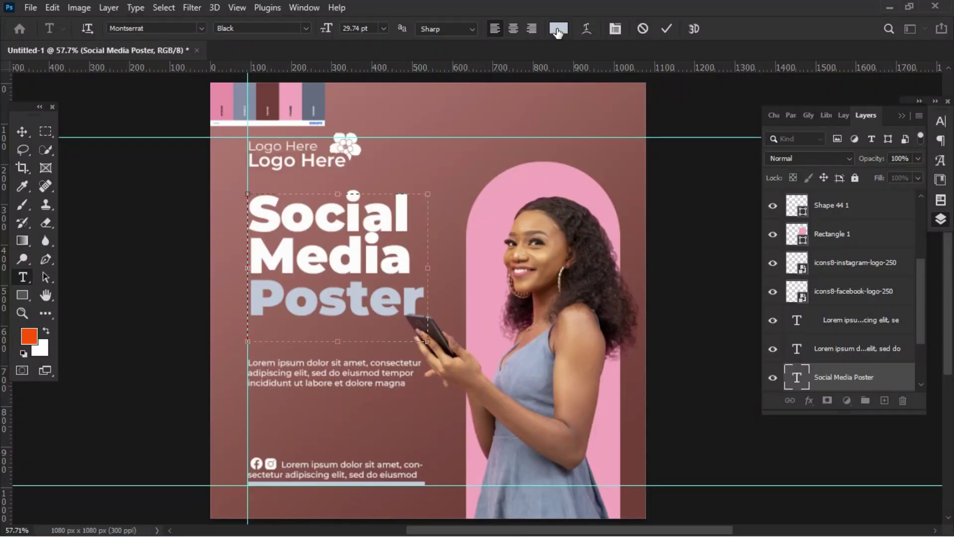
{"action": "left_click", "coordinate": [288, 92]}
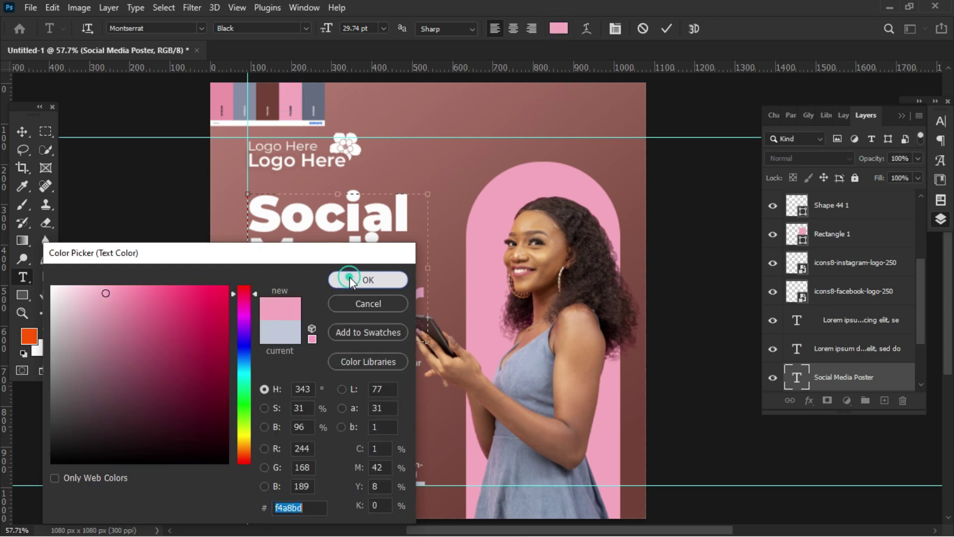
{"action": "left_click", "coordinate": [351, 278]}
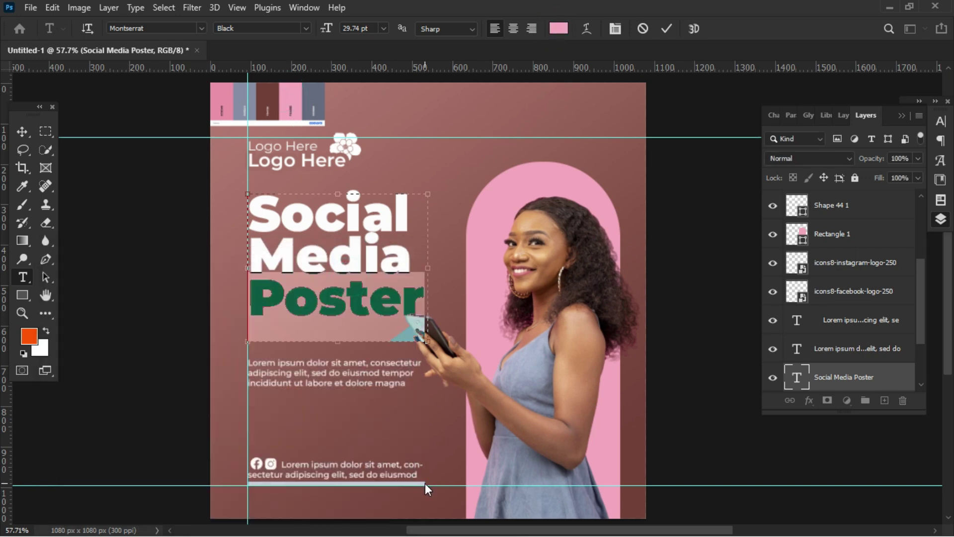
{"action": "key", "text": "ctrl+Return"}
{"action": "key", "text": "v"}
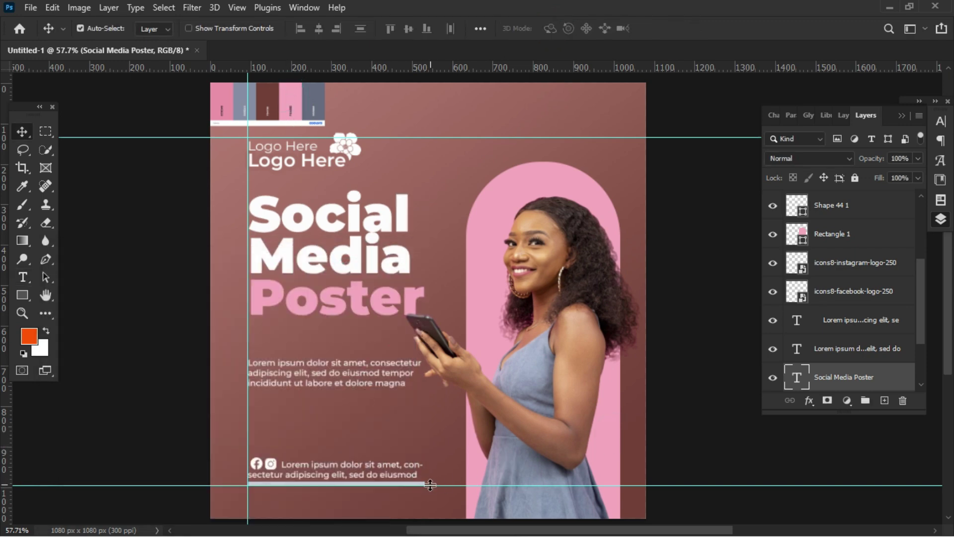
Step: Change the underline bar's fill to the same pink, #f4a8bd
{"action": "left_click", "coordinate": [420, 487]}
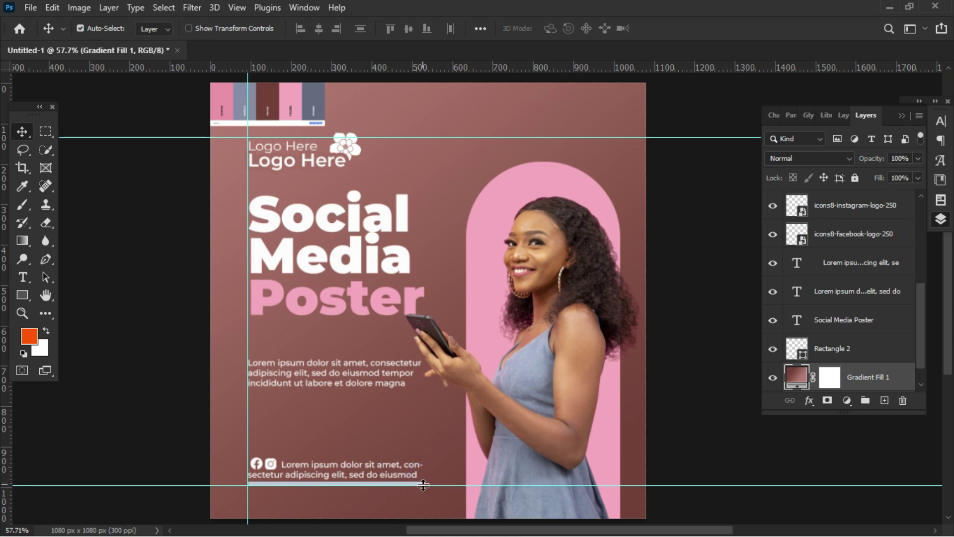
{"action": "scroll", "coordinate": [414, 492], "scroll_direction": "up", "scroll_amount": 4}
{"action": "scroll", "coordinate": [412, 494], "scroll_direction": "up", "scroll_amount": 4}
{"action": "left_click", "coordinate": [429, 478]}
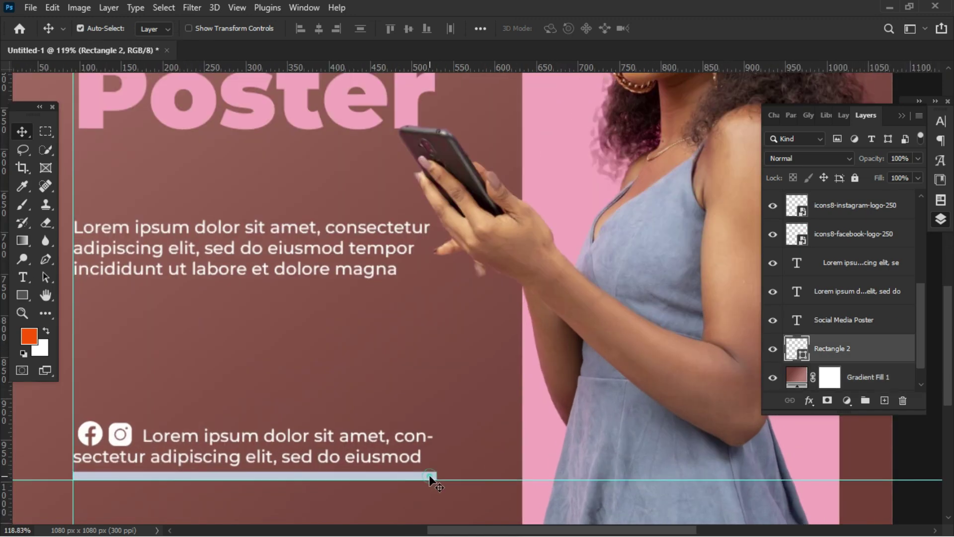
{"action": "double_click", "coordinate": [786, 349]}
{"action": "left_click", "coordinate": [558, 157]}
{"action": "left_click", "coordinate": [367, 285]}
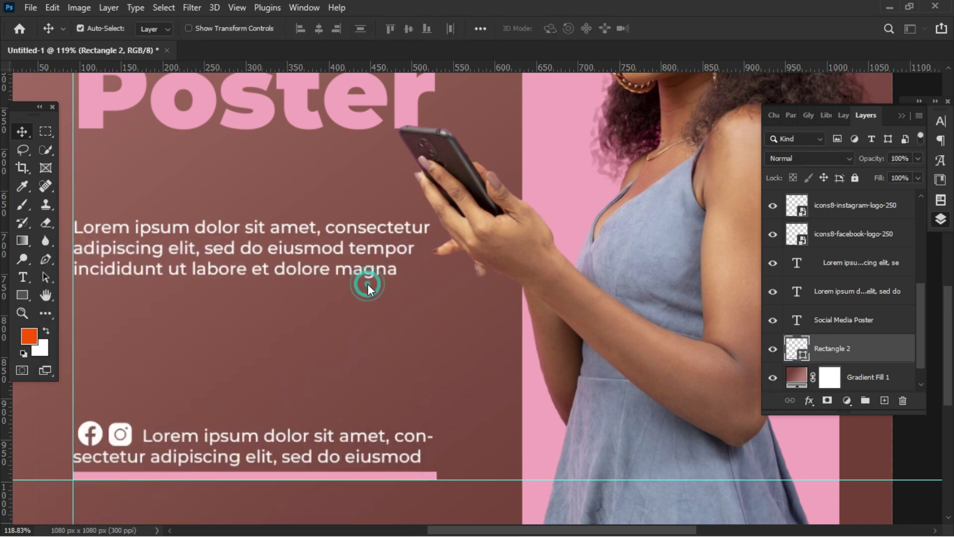
{"action": "scroll", "coordinate": [365, 284], "scroll_direction": "down", "scroll_amount": 6}
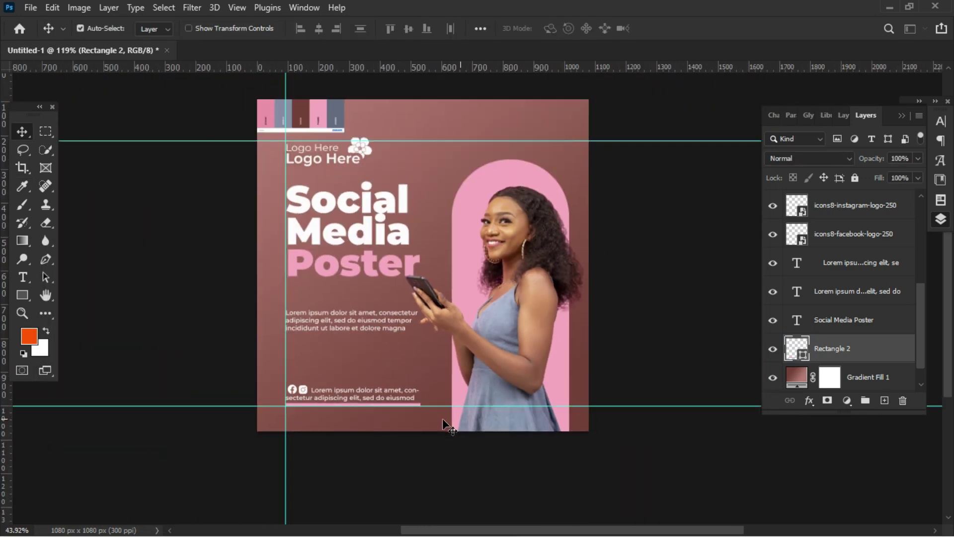
Step: Hide the Palette swatch layer along with the guides and rulers
{"action": "scroll", "coordinate": [814, 260], "scroll_direction": "up", "scroll_amount": 5}
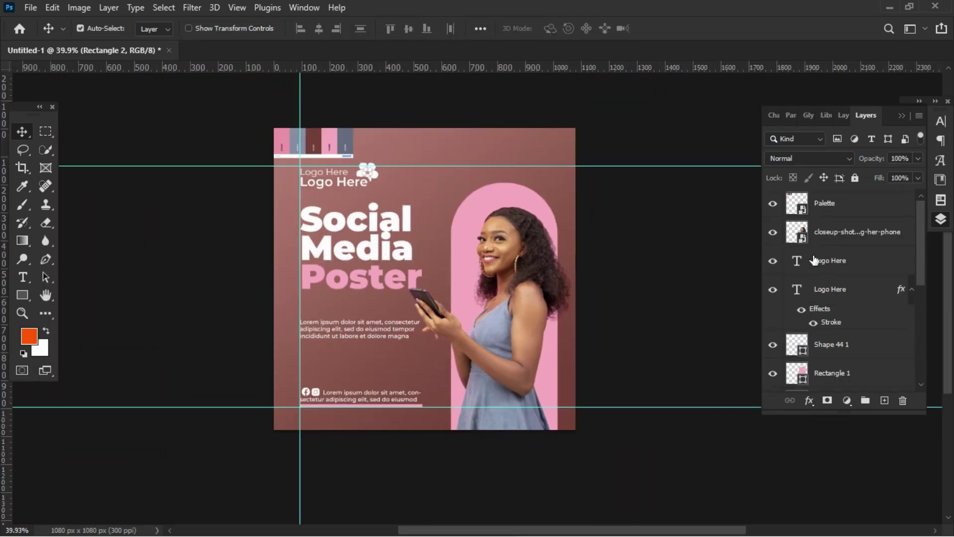
{"action": "left_click", "coordinate": [772, 203]}
{"action": "scroll", "coordinate": [509, 284], "scroll_direction": "up", "scroll_amount": 3}
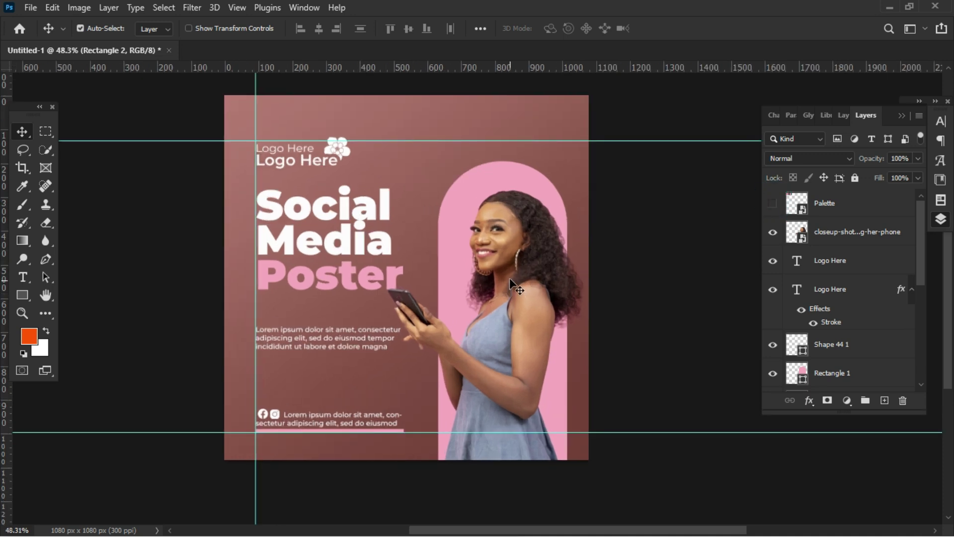
{"action": "key", "text": "ctrl"}
{"action": "key", "text": "ctrl+h"}
{"action": "key", "text": "ctrl+r"}
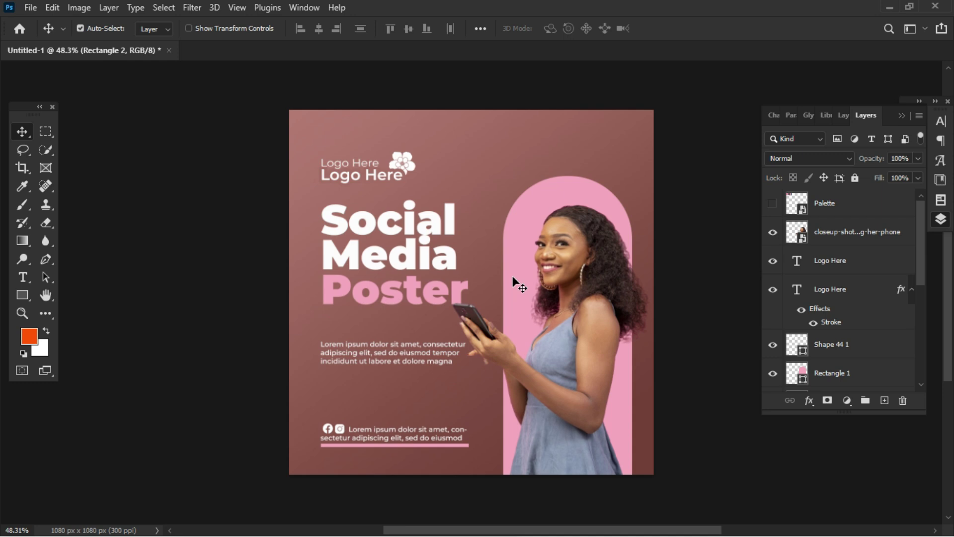
Step: View the finished poster in full-screen mode without panels
{"action": "key", "text": "f"}
{"action": "key", "text": "f"}
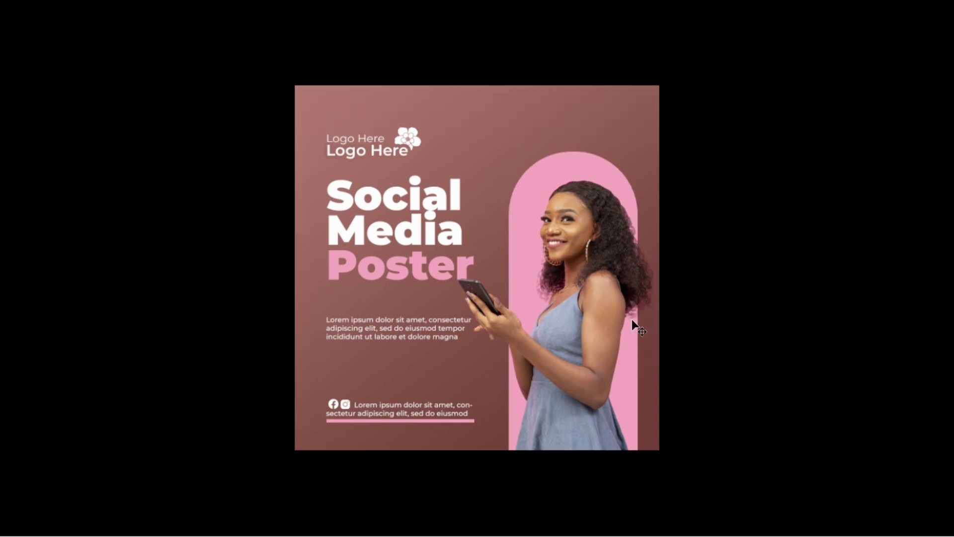
{"action": "scroll", "coordinate": [561, 275], "scroll_direction": "up", "scroll_amount": 1}
{"action": "scroll", "coordinate": [461, 263], "scroll_direction": "up", "scroll_amount": 3}
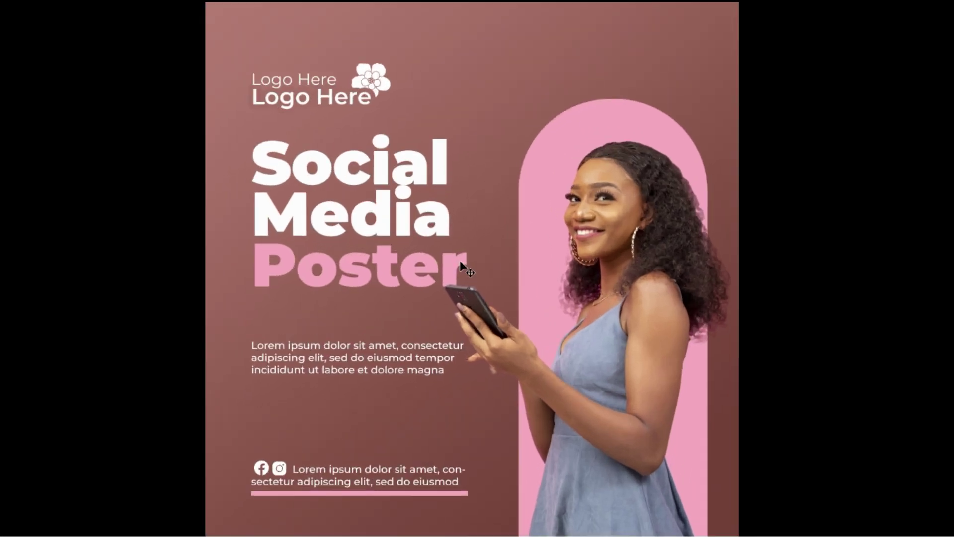